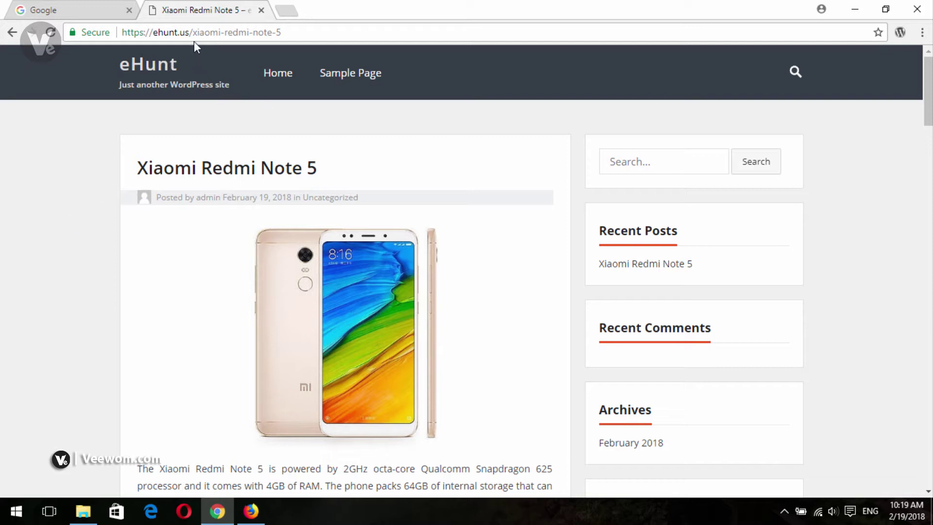
Step: Look through the published Xiaomi Redmi Note 5 post, including its URL slug, phone image and description text
left_click_drag(193, 33, 358, 36)
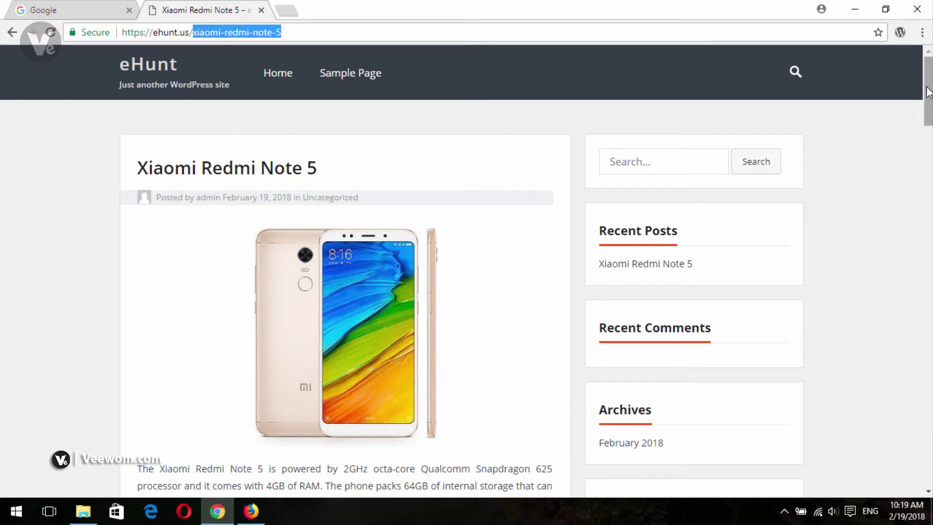
left_click_drag(928, 92, 929, 108)
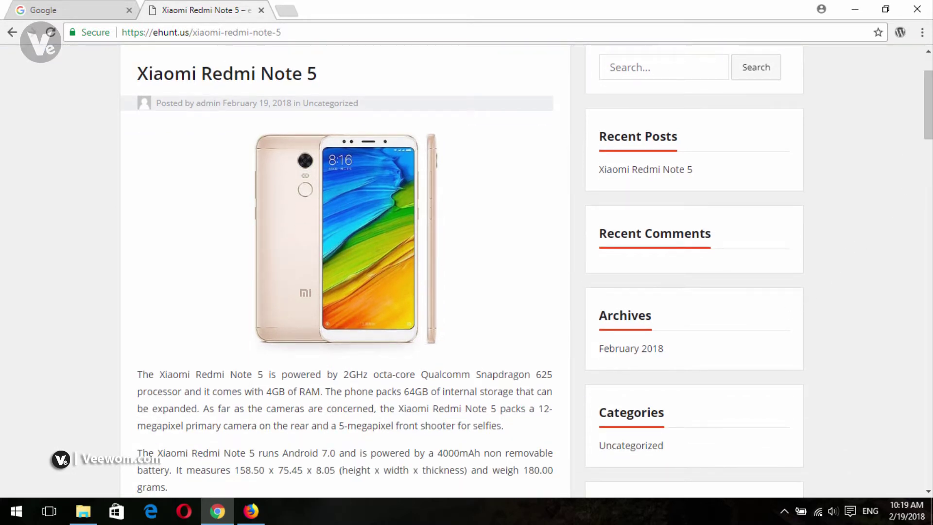
left_click_drag(929, 102, 929, 91)
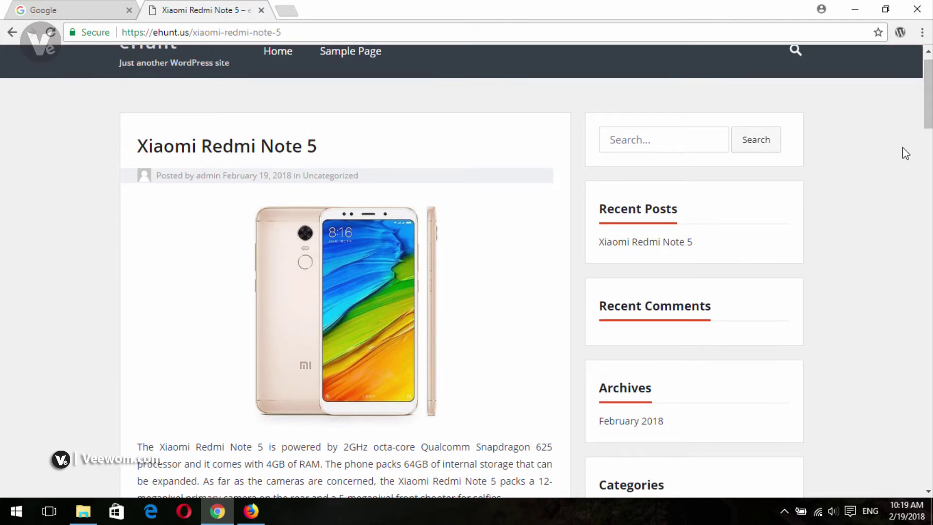
scroll(892, 178, "down", 5)
scroll(852, 240, "down", 1)
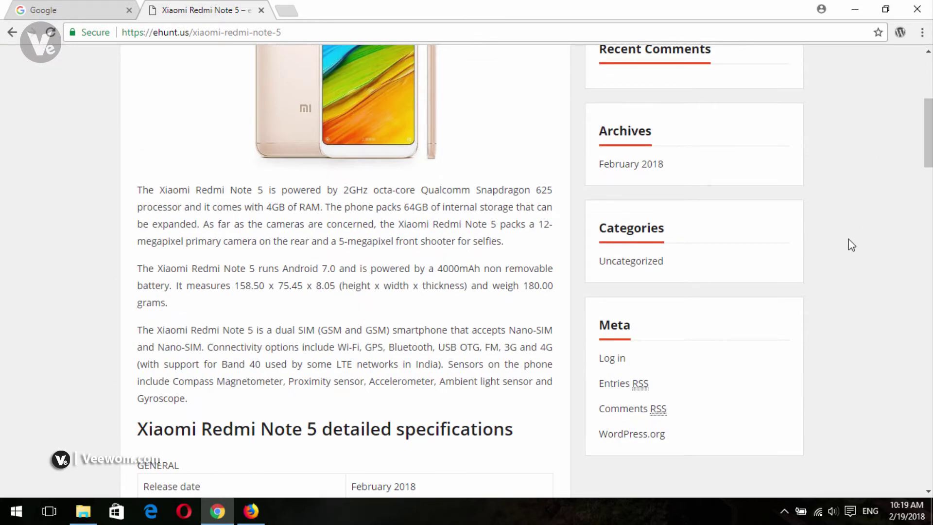
left_click_drag(928, 133, 928, 91)
Step: Open the site's wp-admin address and log in to WordPress with the saved admin credentials
left_click_drag(297, 39, 193, 39)
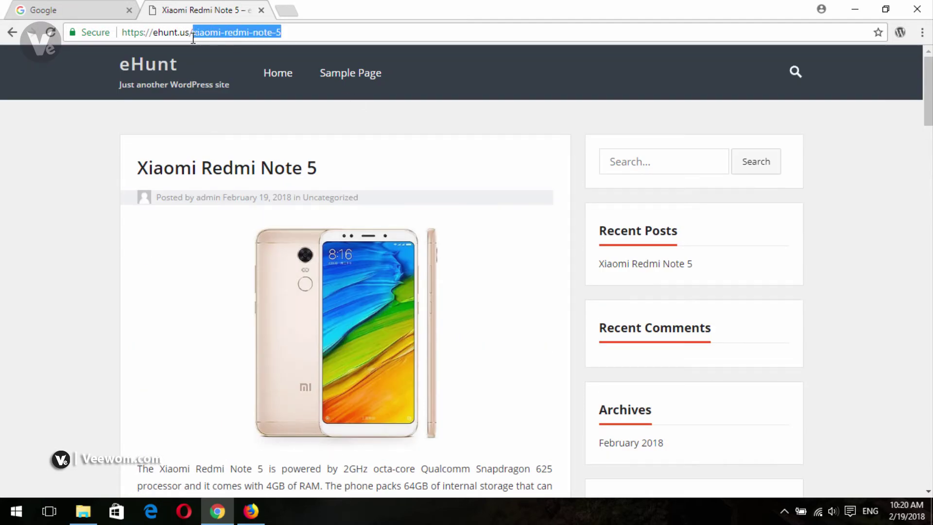
key("BackSpace")
type("wp-")
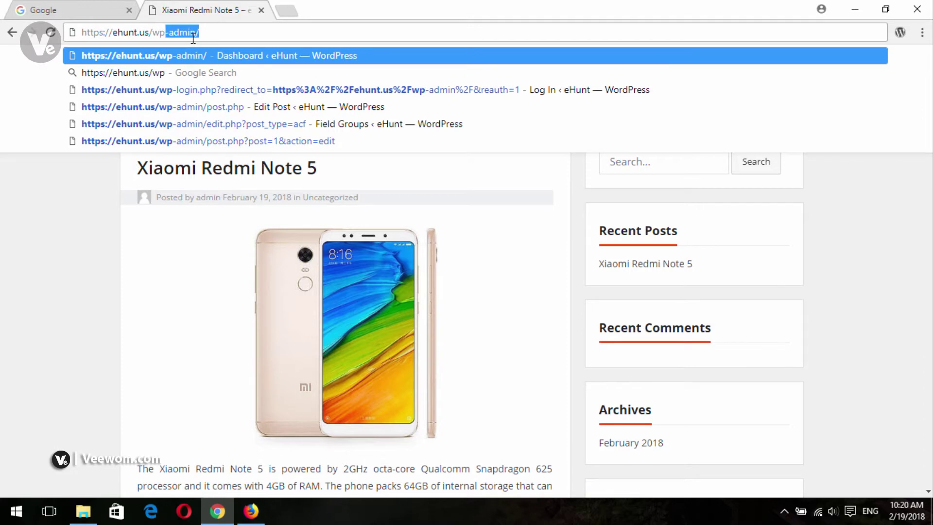
key("Return")
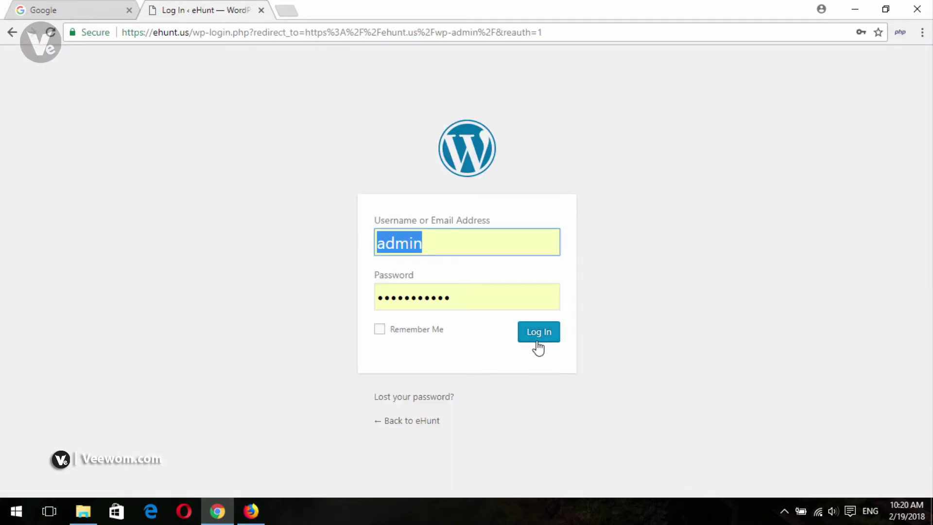
left_click(533, 340)
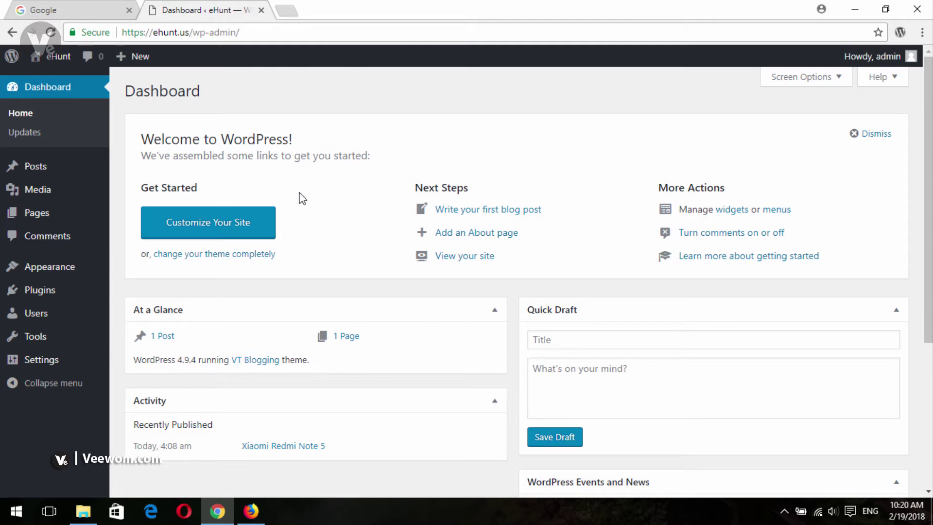
Step: Search the plugin directory for "photo gallery", and install and activate Photo Gallery by WD
mouse_move(58, 292)
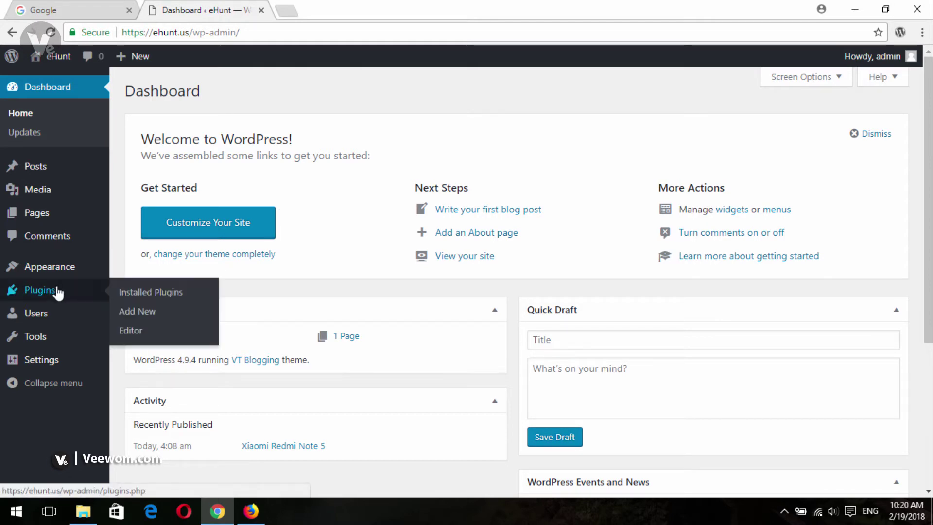
left_click(143, 315)
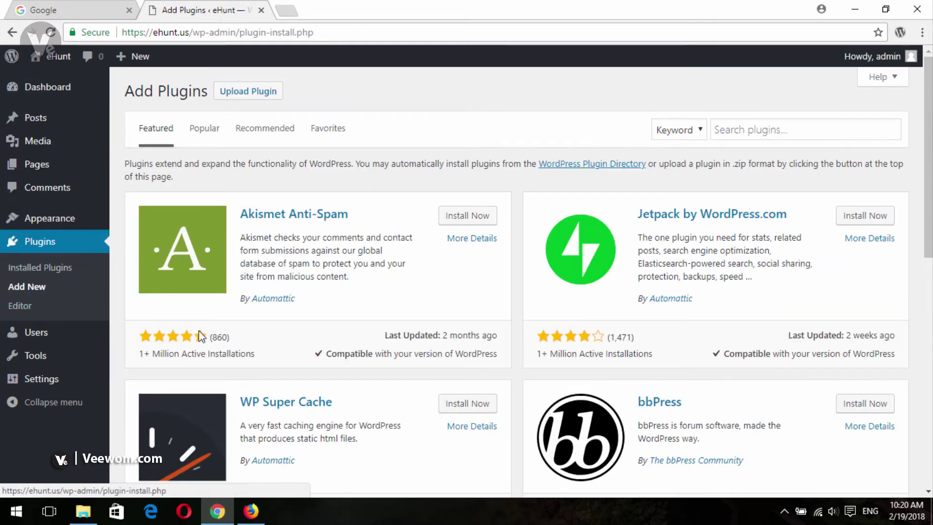
left_click(734, 125)
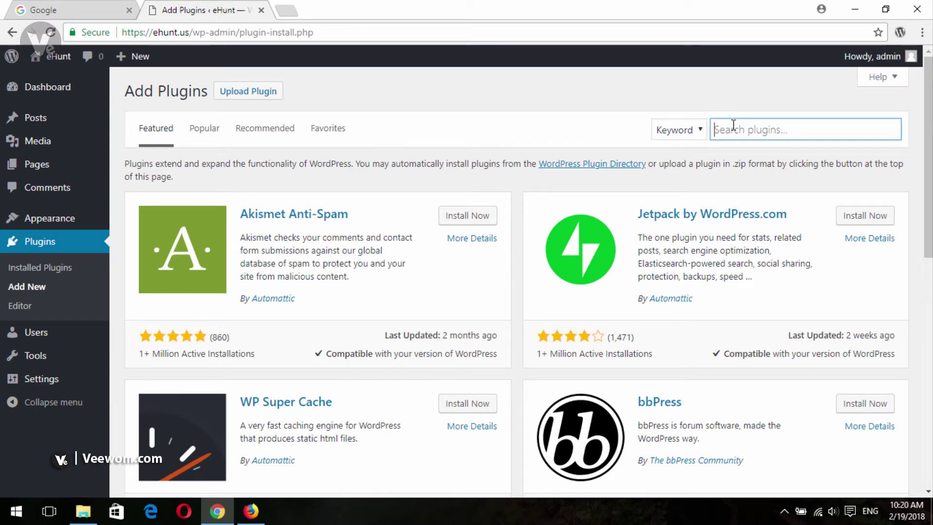
type("photo")
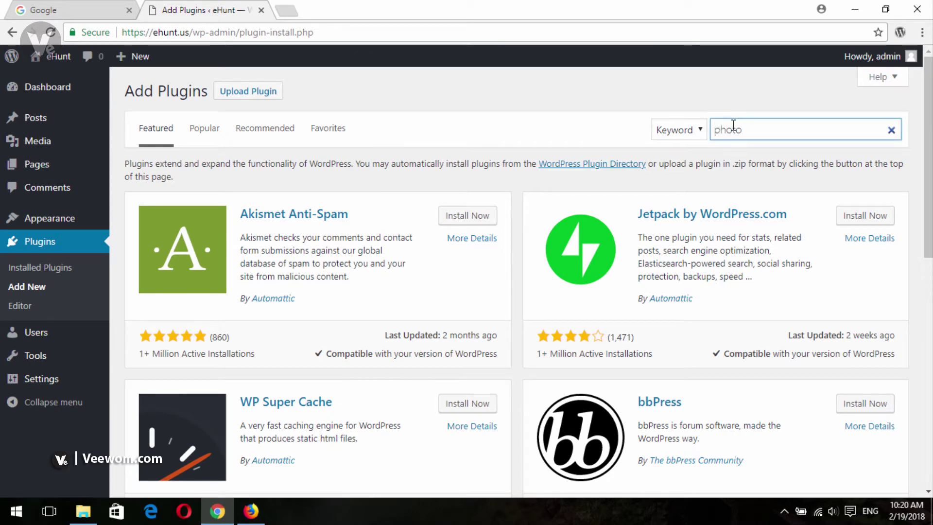
type(" gallery")
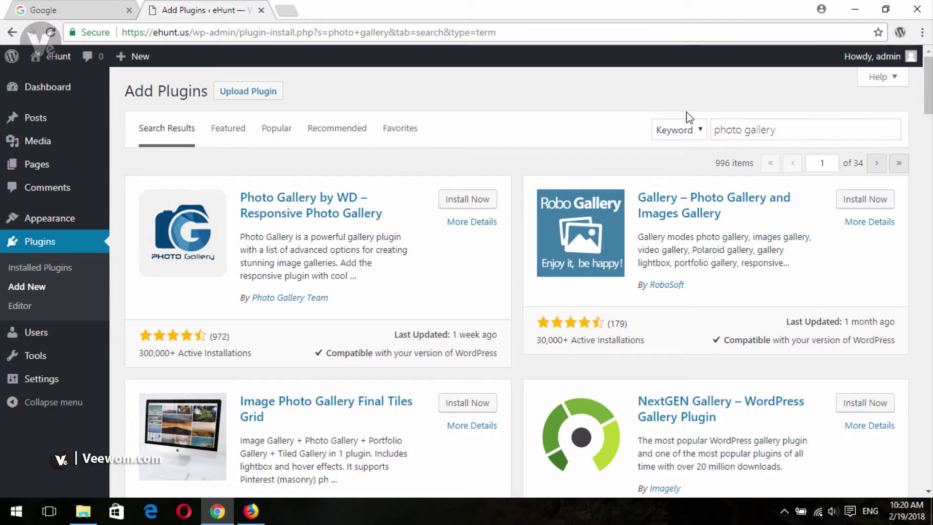
left_click(475, 203)
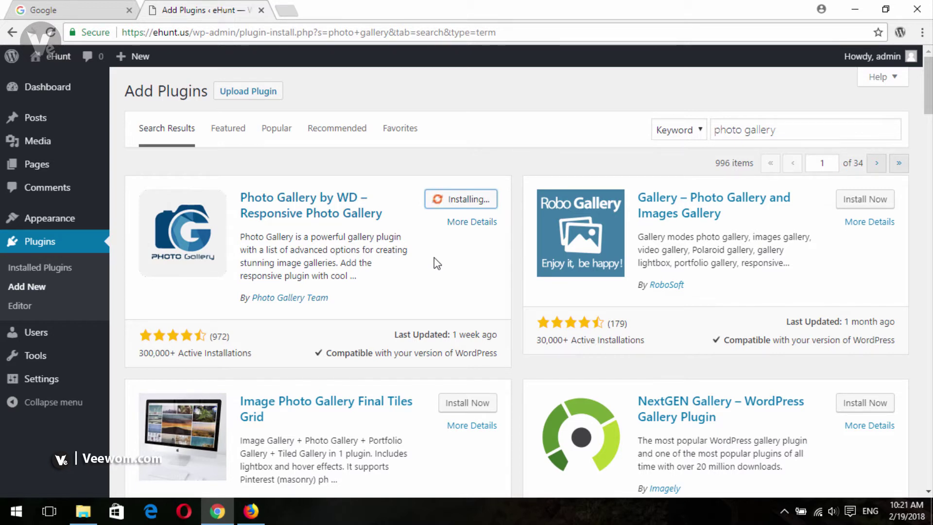
left_click(471, 201)
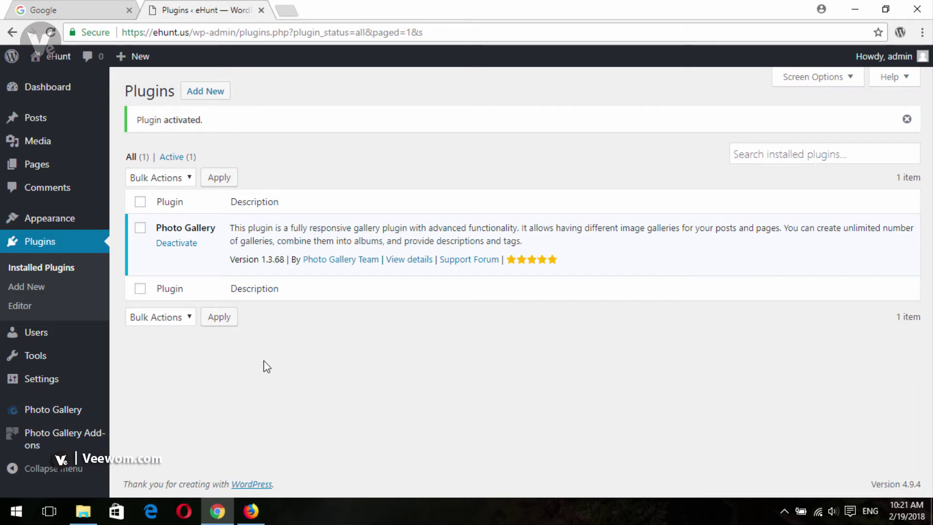
Step: Open the Photo Gallery plugin's galleries page and examine the sections the plugin offers
left_click(51, 410)
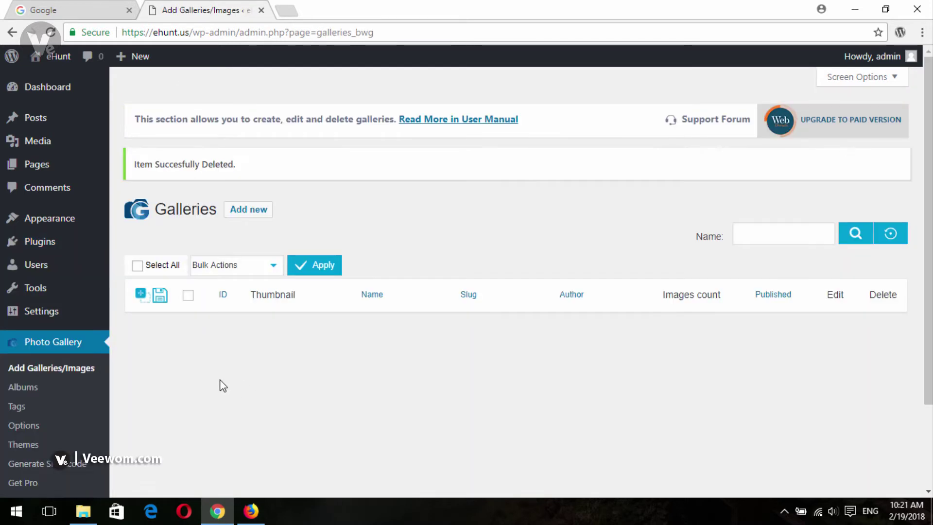
scroll(100, 348, "down", 1)
scroll(373, 358, "down", 1)
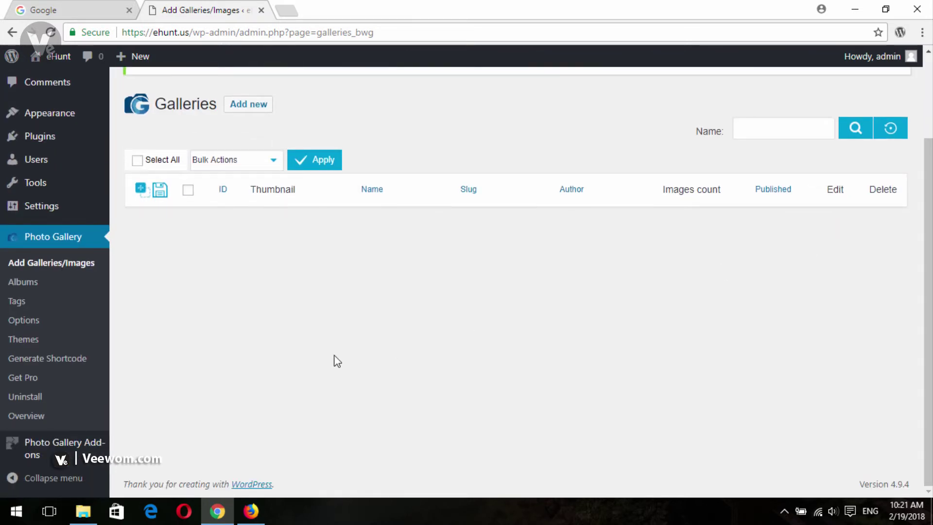
left_click_drag(3, 251, 102, 444)
key("Escape")
scroll(929, 311, "up", 3)
scroll(928, 311, "down", 3)
scroll(588, 91, "up", 3)
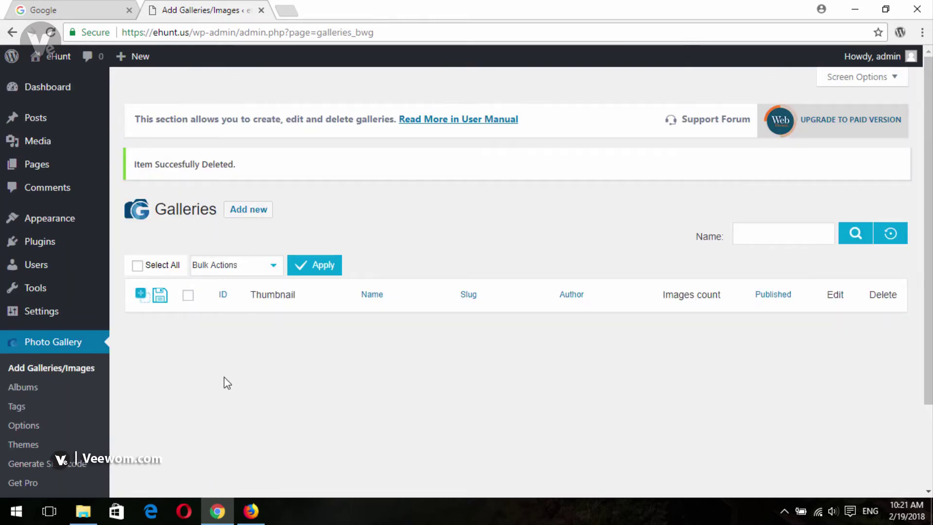
Step: Open the live site from the dashboard in a new tab and view the Xiaomi Redmi Note 5 post there
left_click(84, 73)
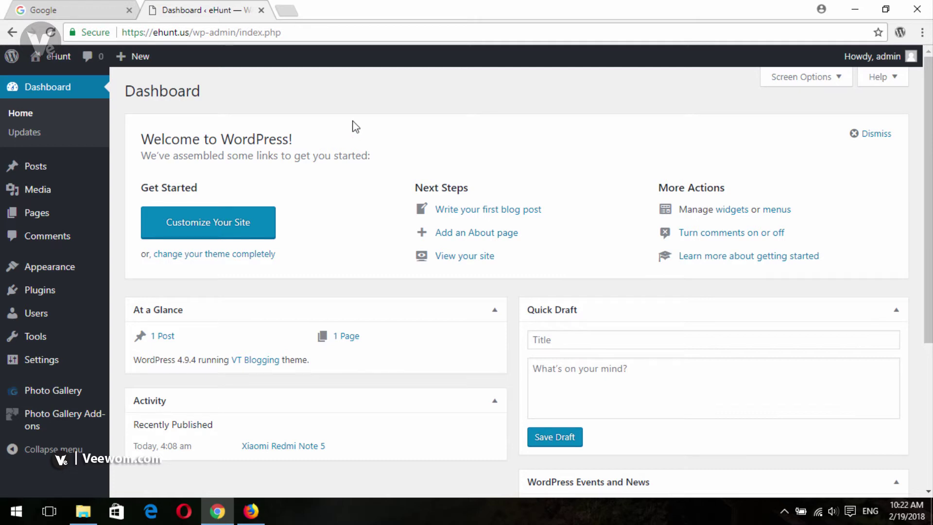
mouse_move(63, 59)
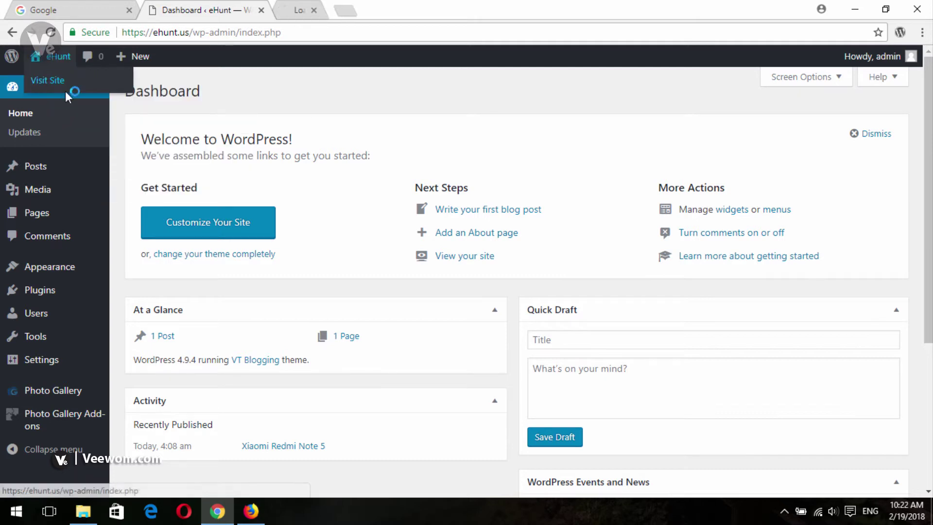
middle_click(49, 81)
left_click(335, 9)
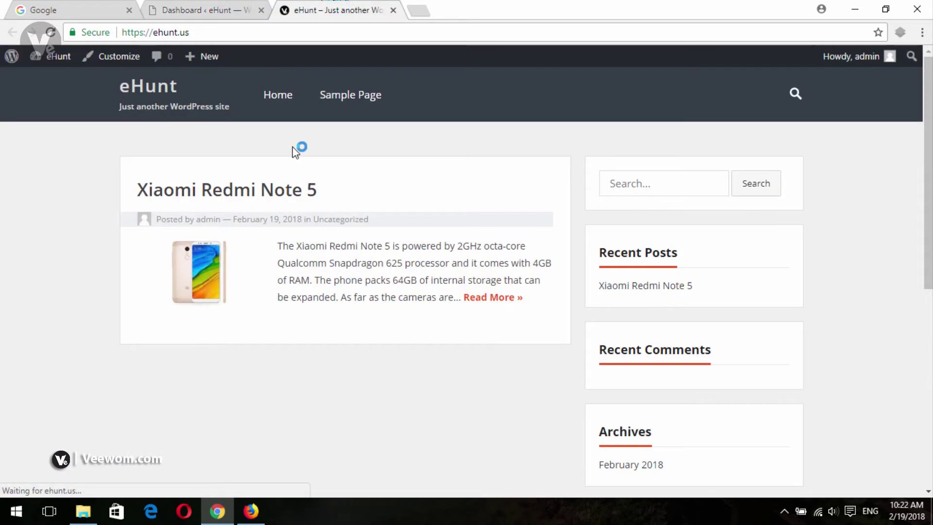
left_click(197, 190)
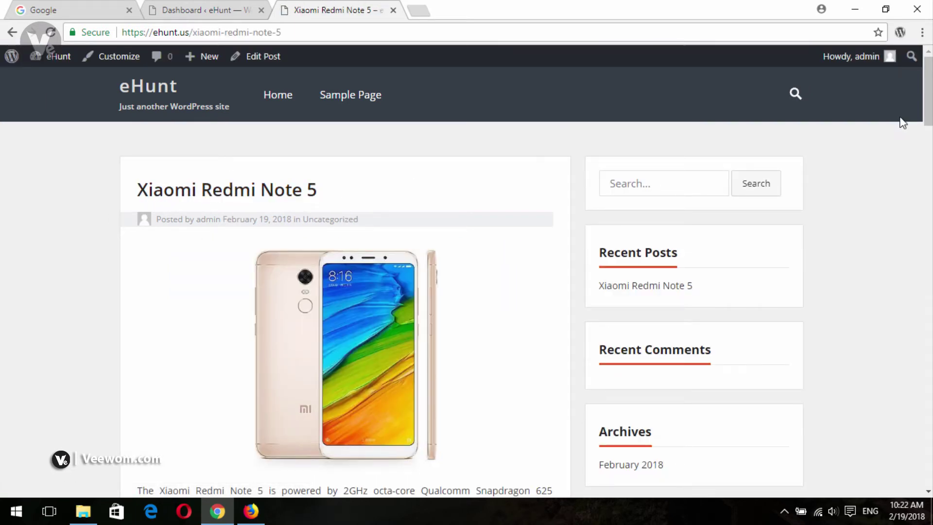
scroll(309, 388, "down", 3)
scroll(200, 330, "down", 3)
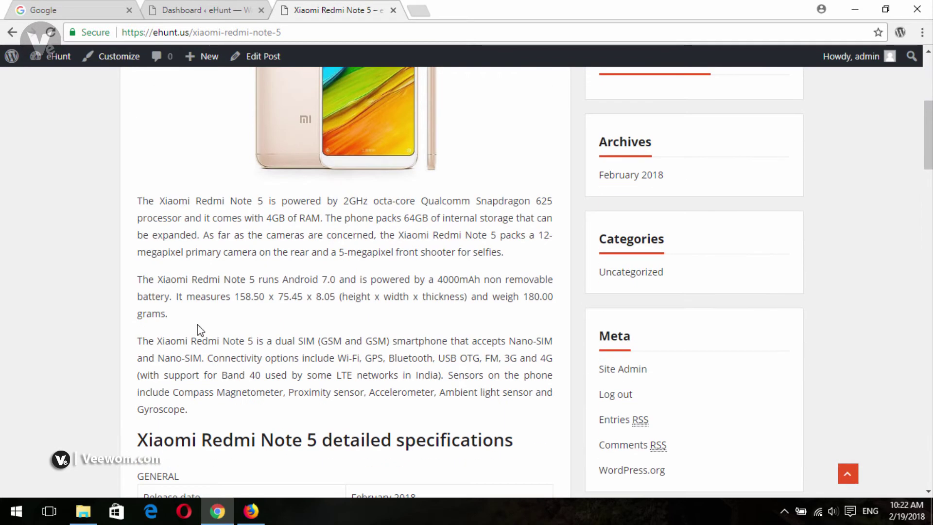
scroll(200, 330, "up", 4)
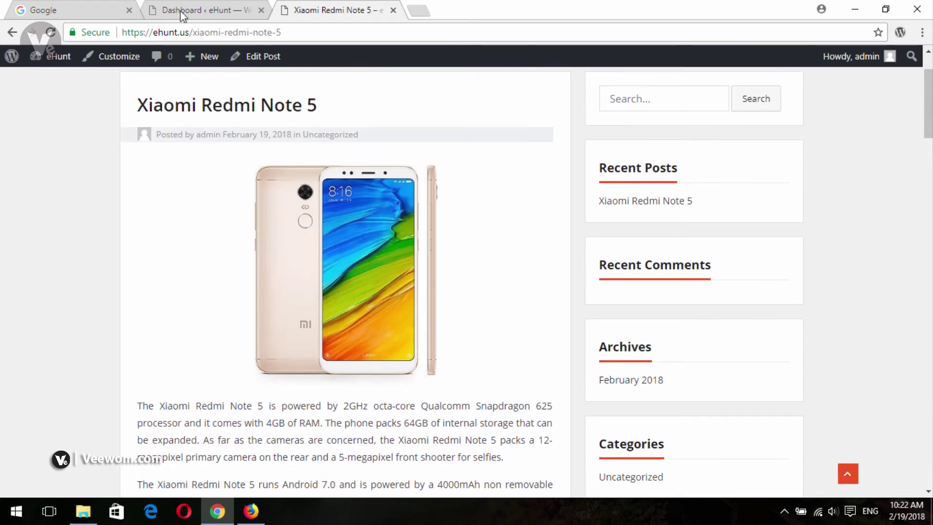
Step: Return to the WordPress admin and start a new gallery in Photo Gallery
left_click(185, 7)
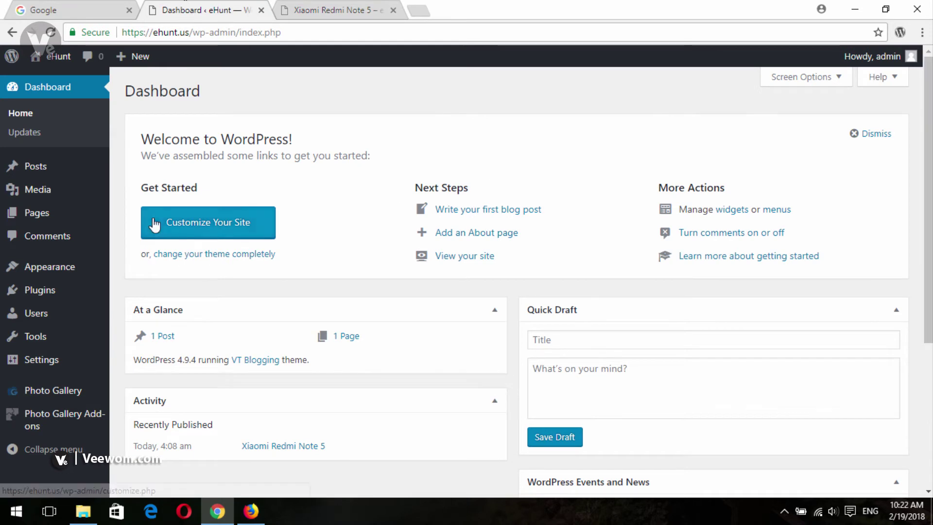
mouse_move(51, 394)
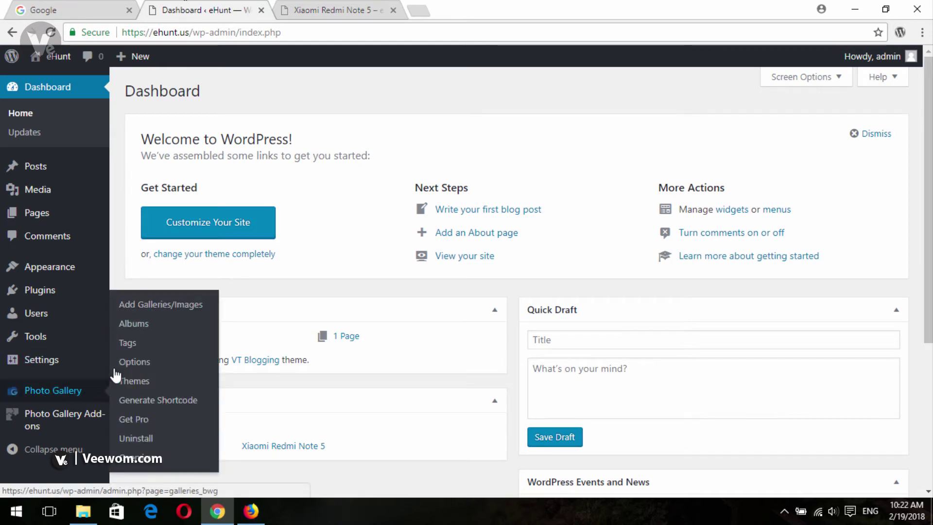
left_click(153, 308)
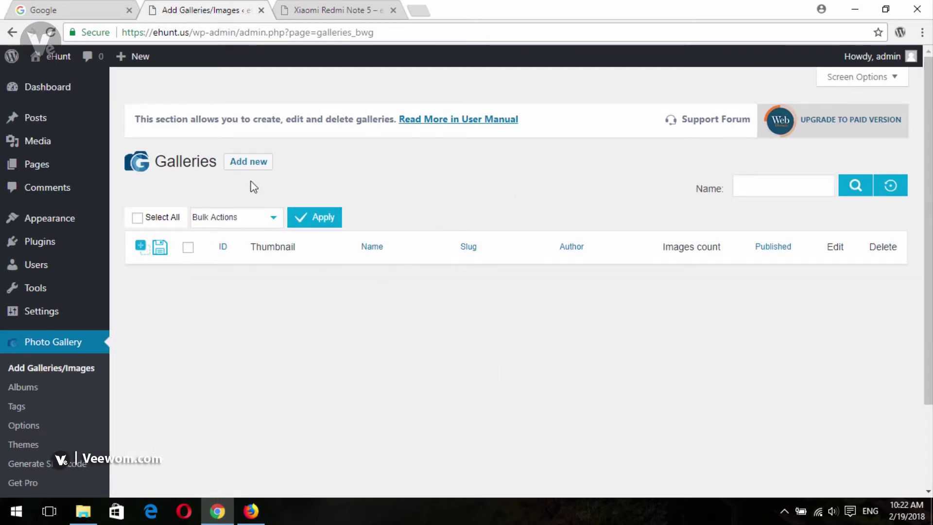
left_click(246, 161)
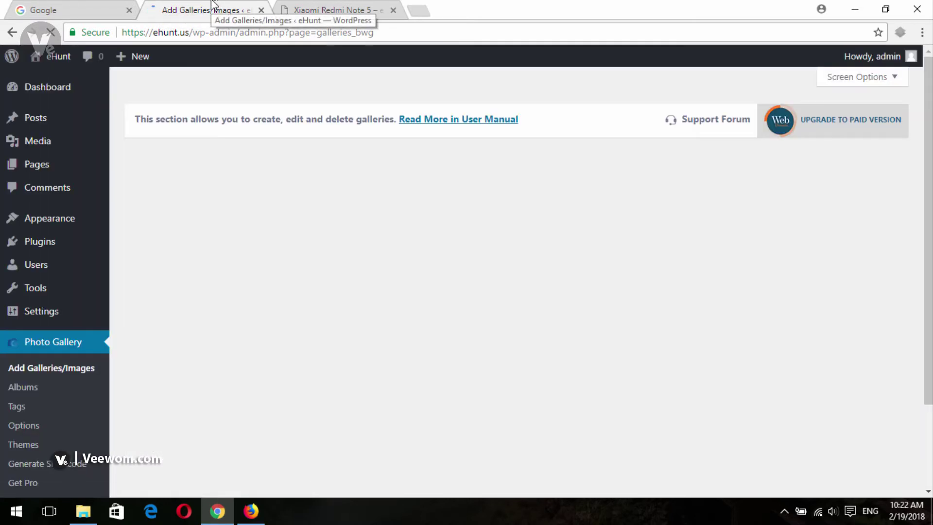
scroll(929, 178, "down", 1)
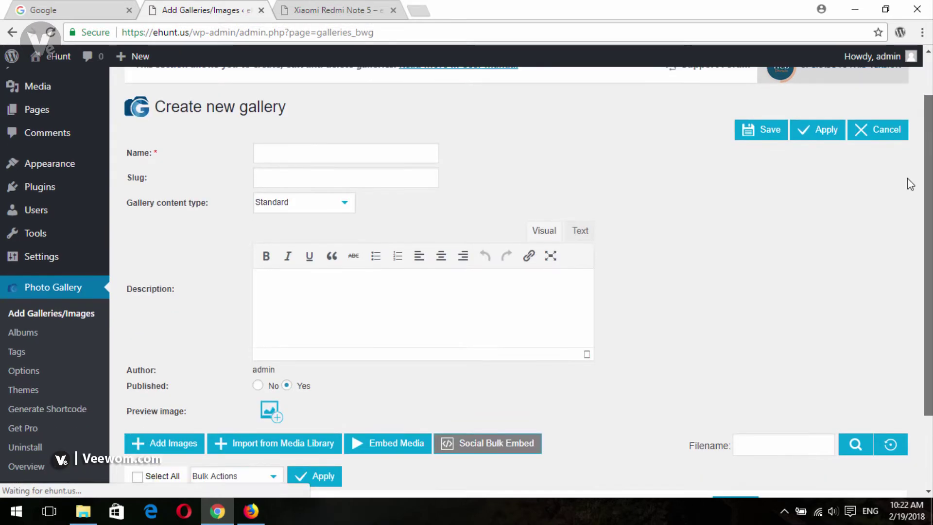
Step: Copy the post title "Xiaomi Redmi Note 5" from the live post into the new gallery's name and slug
left_click(300, 152)
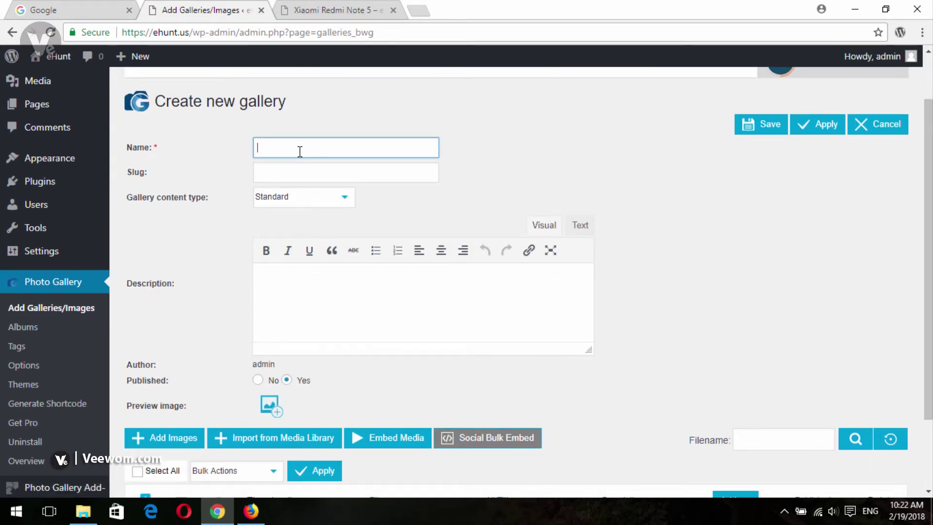
left_click(326, 7)
left_click_drag(138, 105, 335, 122)
key("ctrl+c")
left_click(204, 10)
key("ctrl+v")
left_click(332, 178)
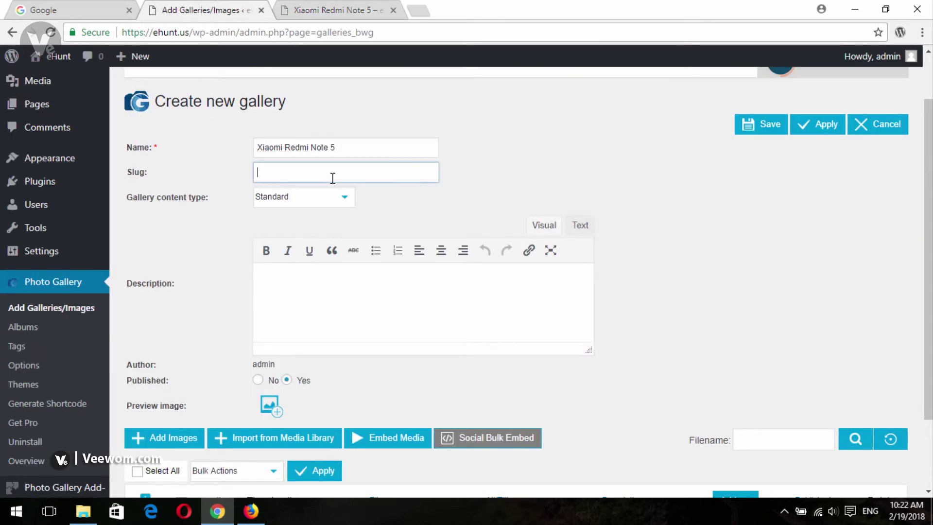
key("ctrl+v")
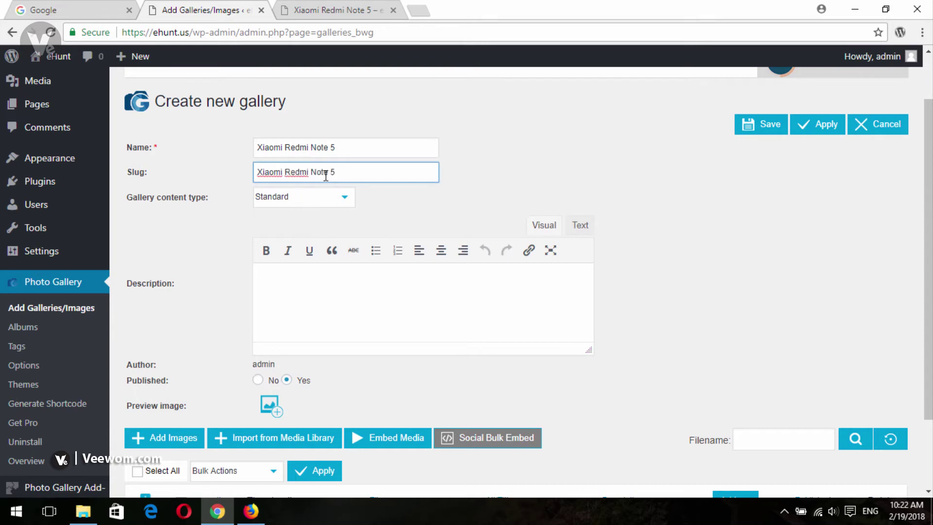
left_click(525, 172)
Step: Choose Standard as the gallery content type
scroll(438, 188, "down", 2)
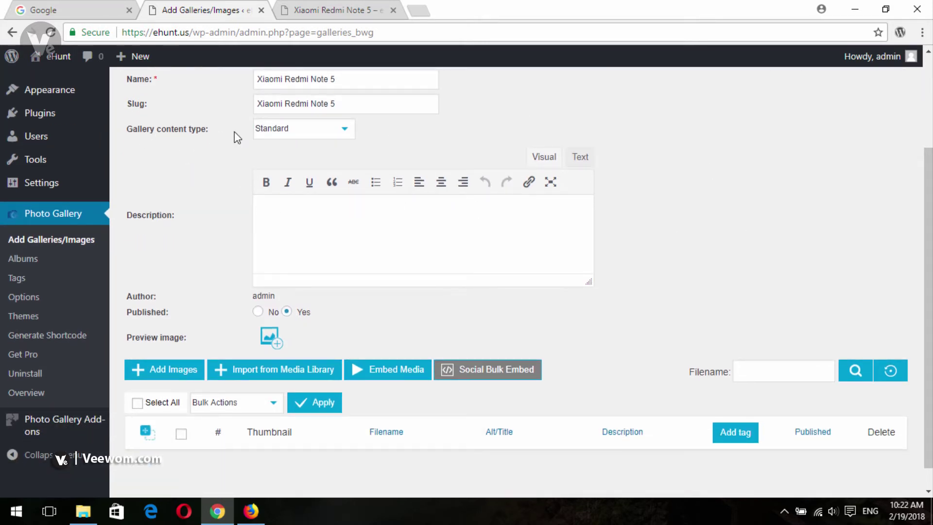
left_click(301, 136)
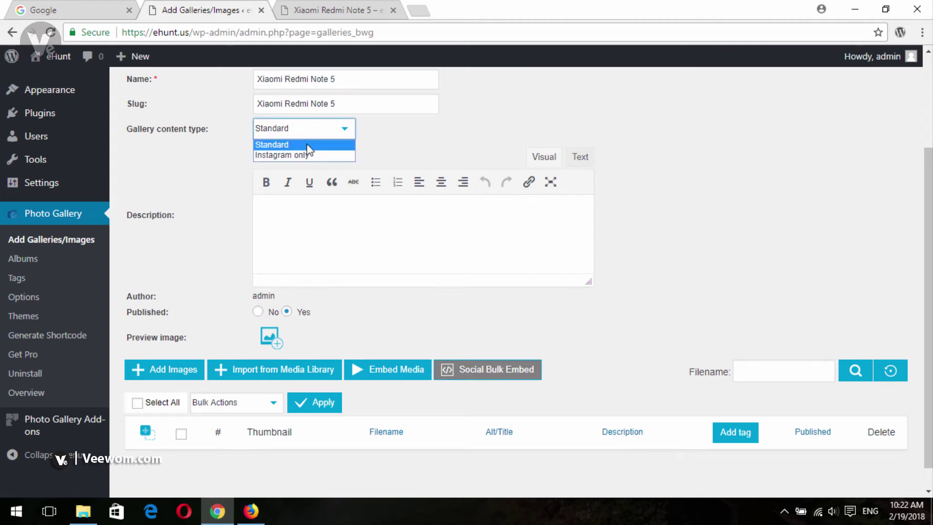
left_click(307, 144)
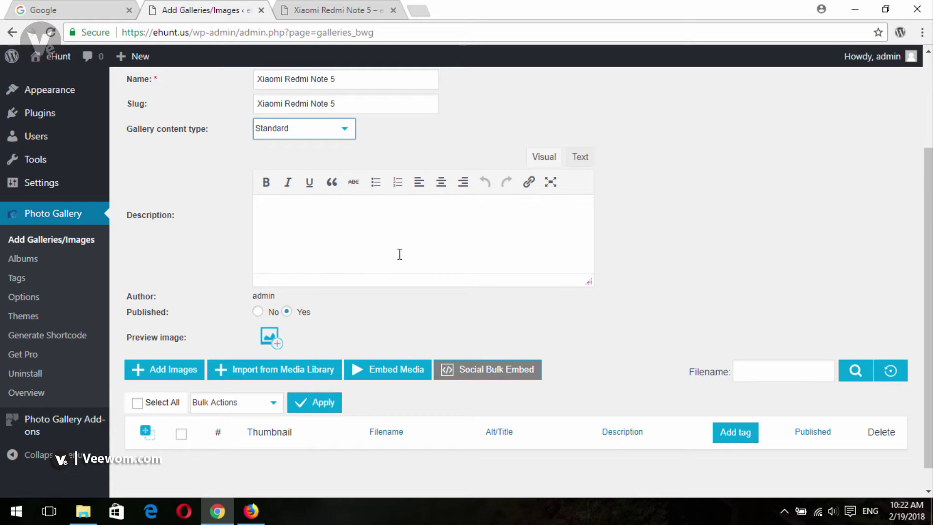
Step: Upload all five phone images from the Desktop "Images" folder into the gallery's image storage
scroll(268, 180, "down", 1)
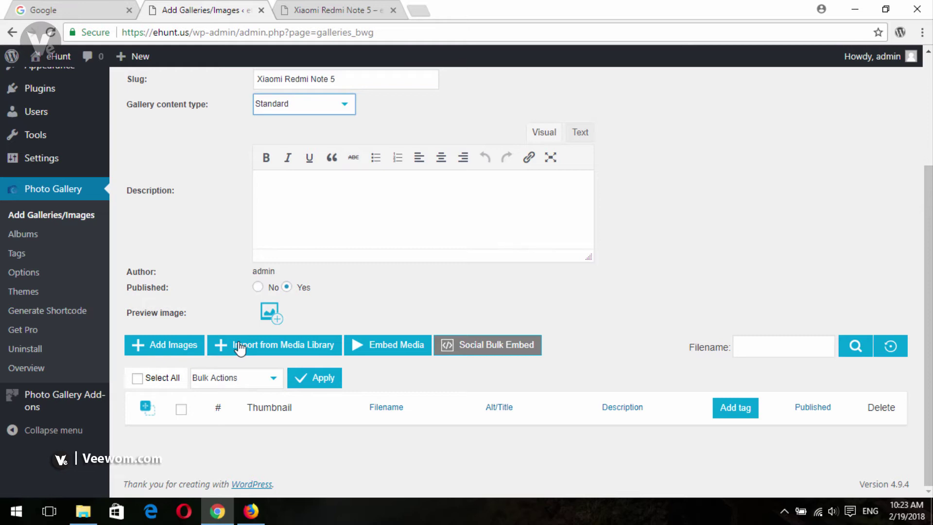
left_click(246, 456)
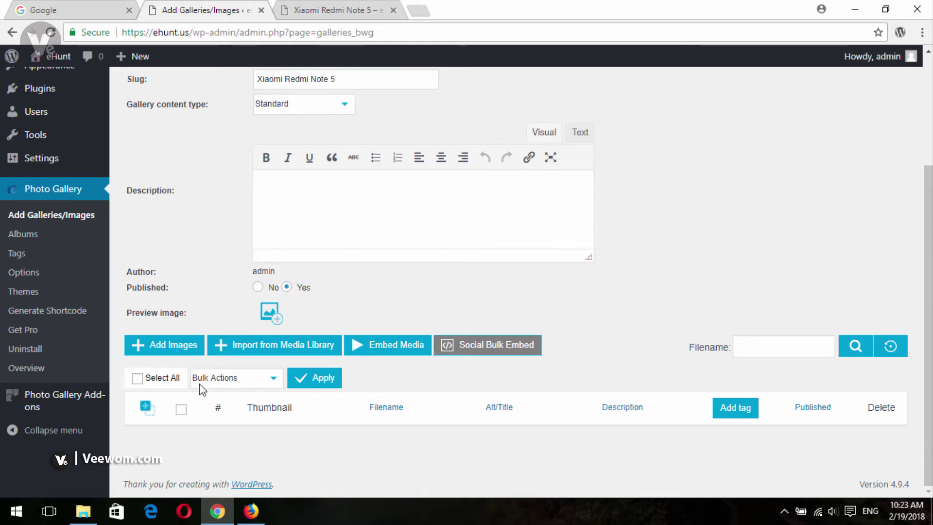
left_click(180, 344)
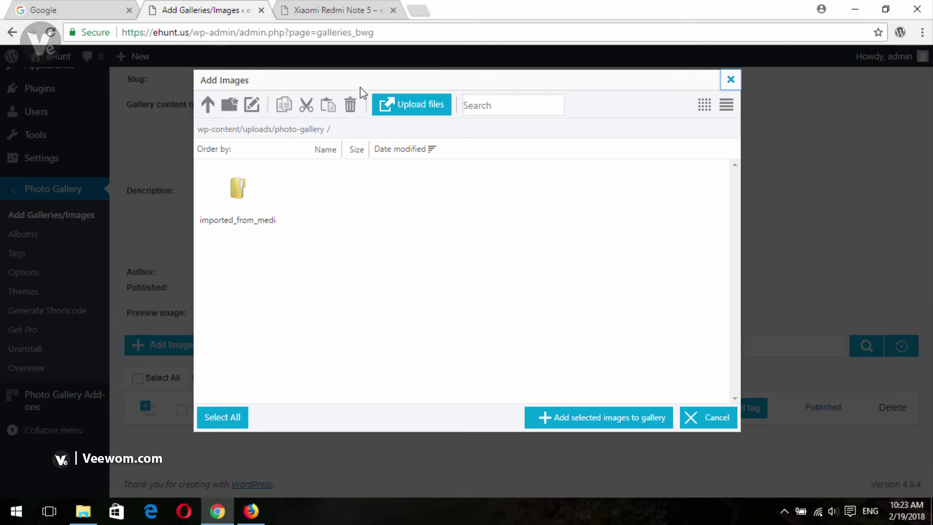
left_click(424, 99)
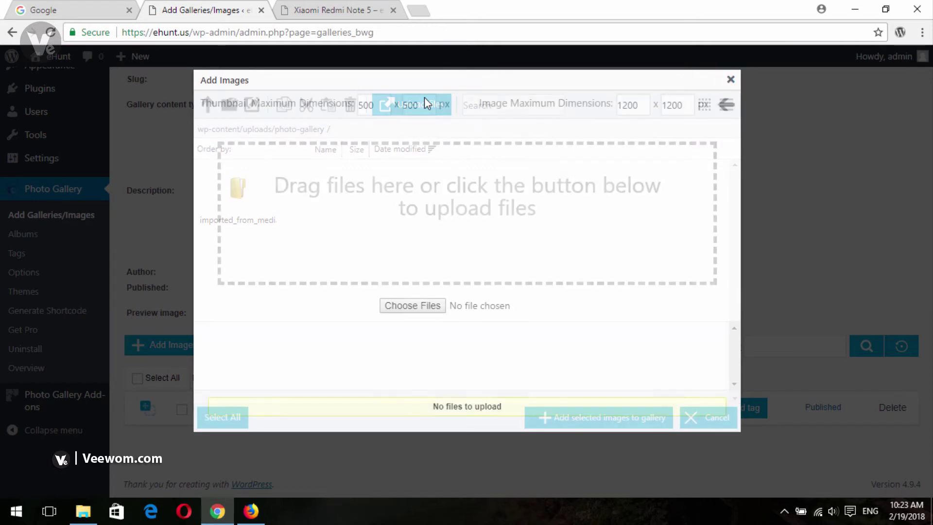
left_click(418, 307)
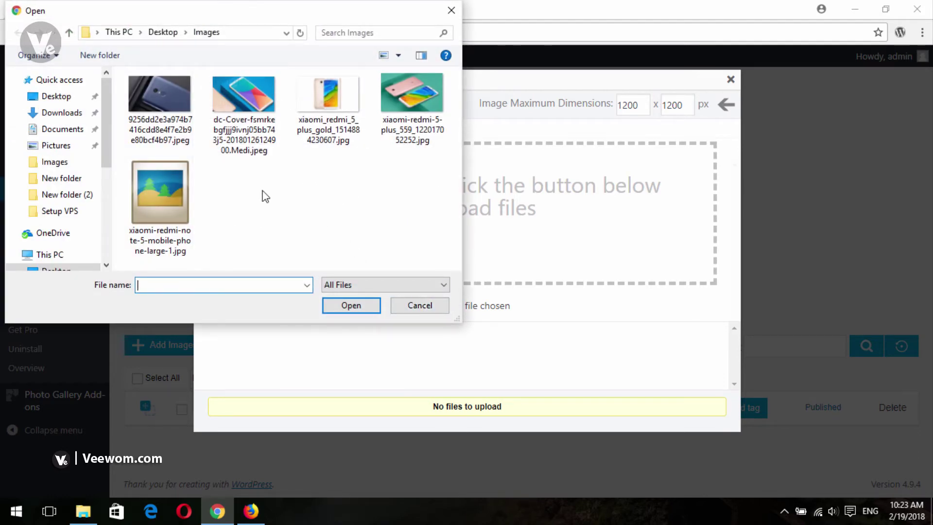
left_click(174, 99)
key("shift+Right")
key("shift+Right")
key("shift+Right")
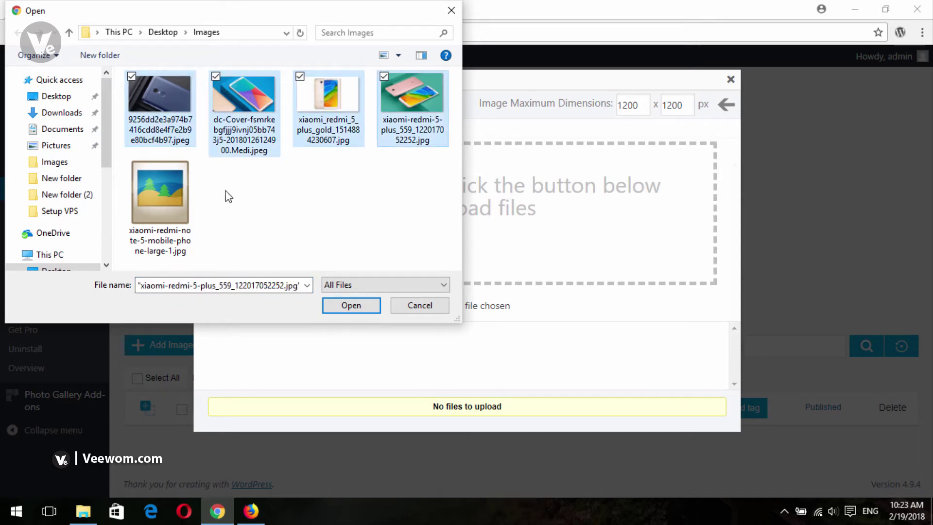
left_click(147, 202, "ctrl")
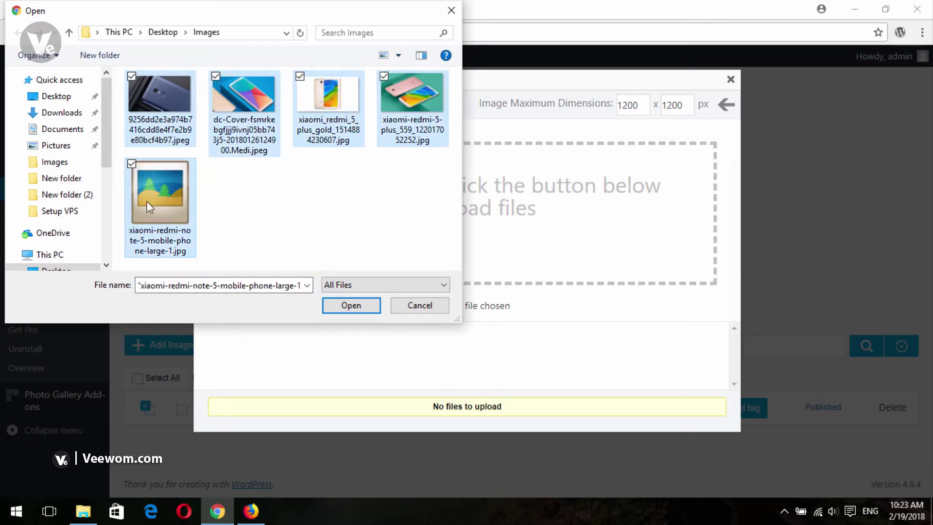
left_click(351, 306)
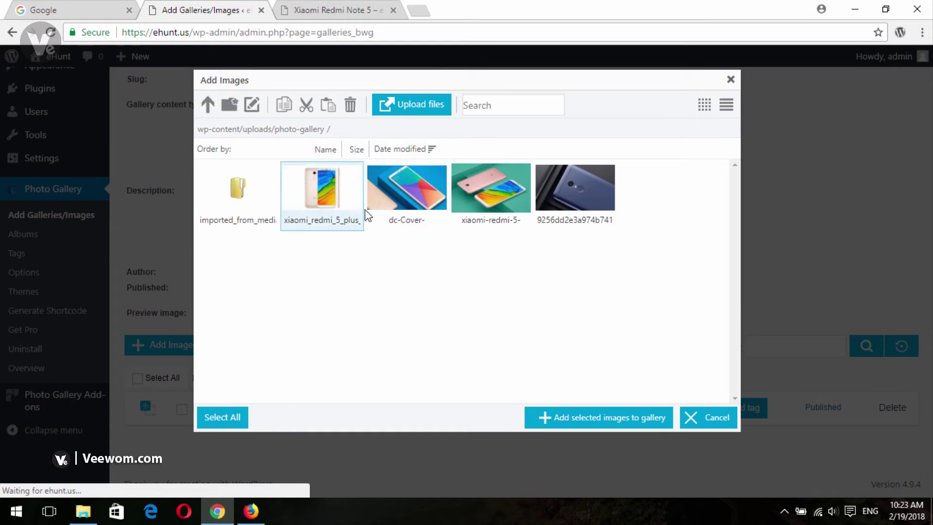
Step: Add all the uploaded images to the Xiaomi Redmi Note 5 gallery and save the gallery
left_click(233, 418)
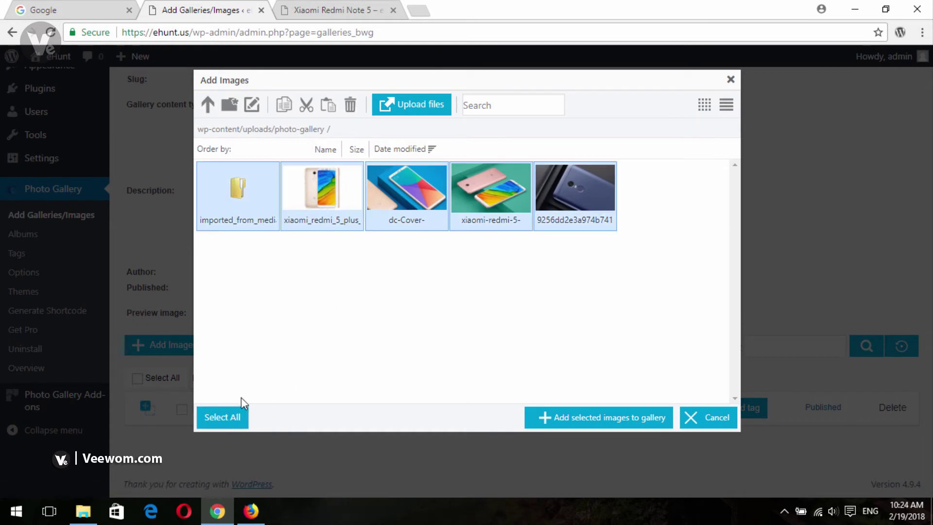
left_click(591, 418)
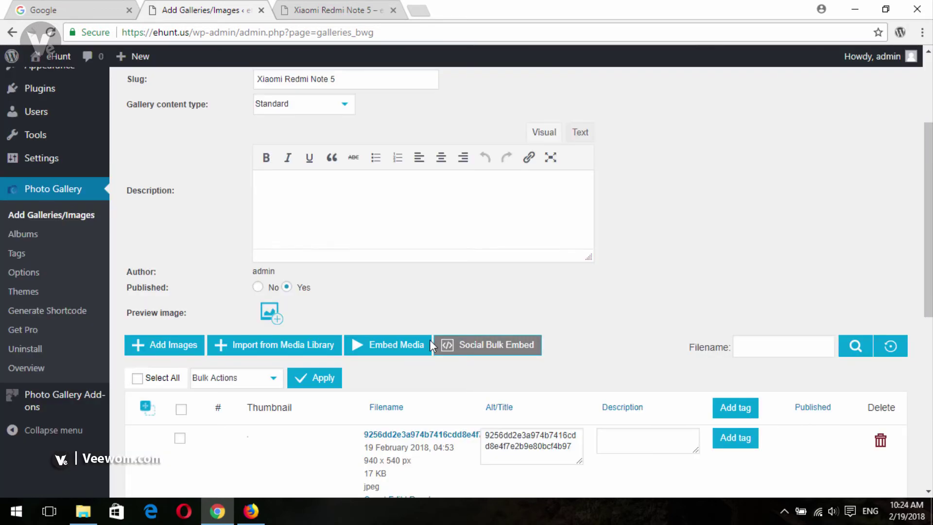
scroll(463, 341, "down", 5)
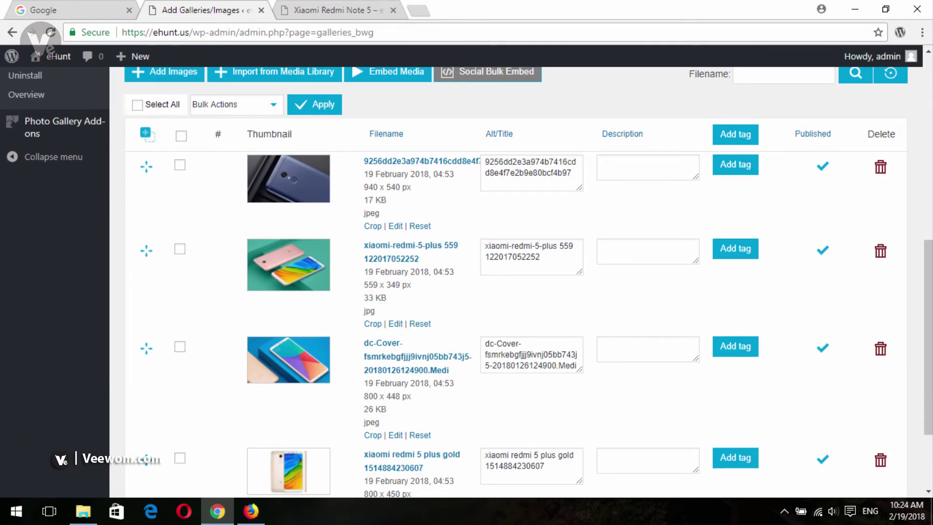
scroll(823, 344, "down", 3)
scroll(823, 344, "up", 5)
scroll(917, 217, "down", 3)
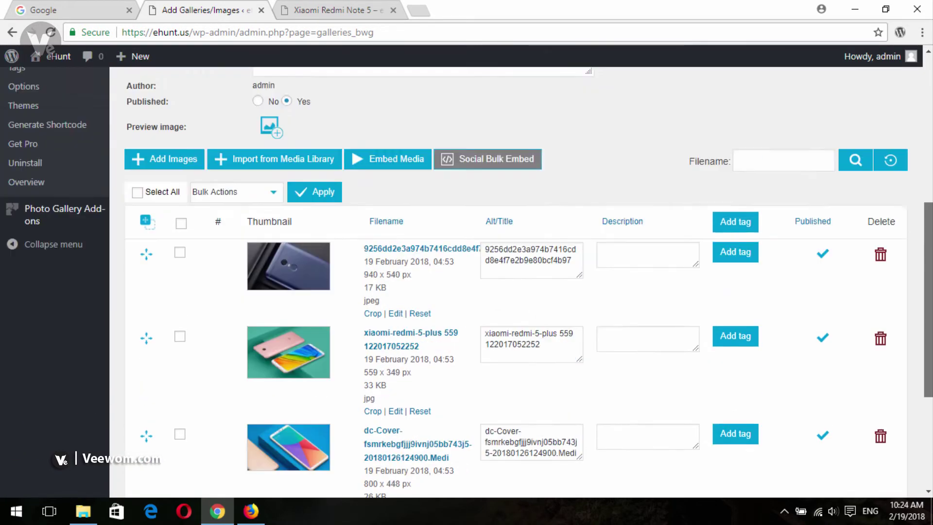
scroll(917, 217, "up", 9)
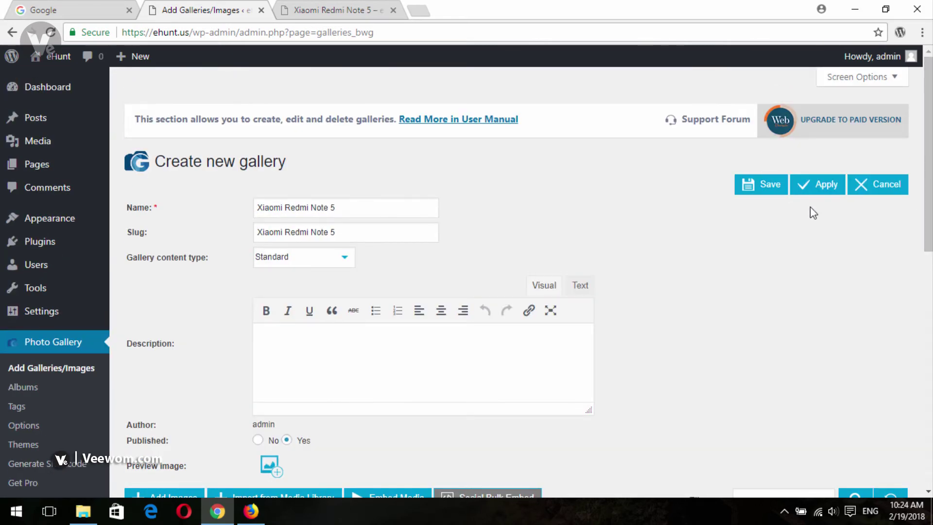
left_click(760, 192)
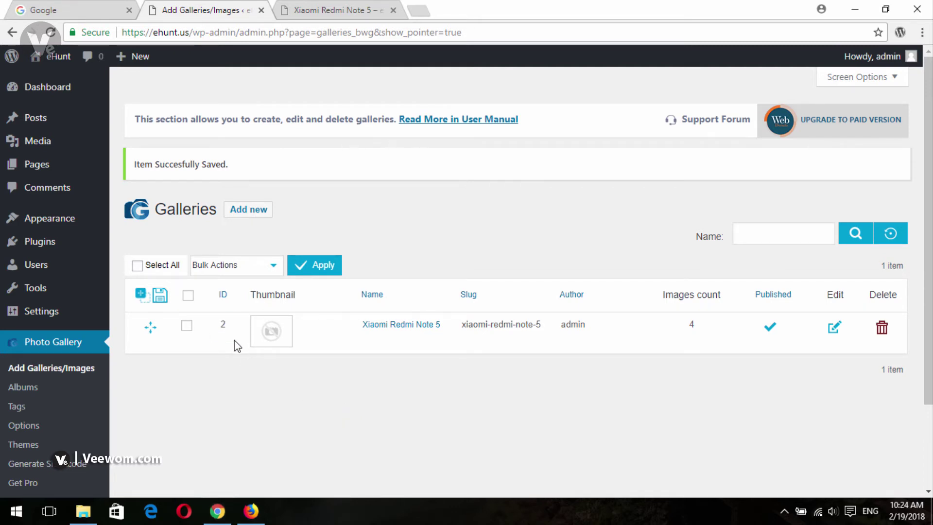
Step: Unpublish the Xiaomi Redmi Note 5 gallery in the galleries list and glance at the live post
double_click(224, 326)
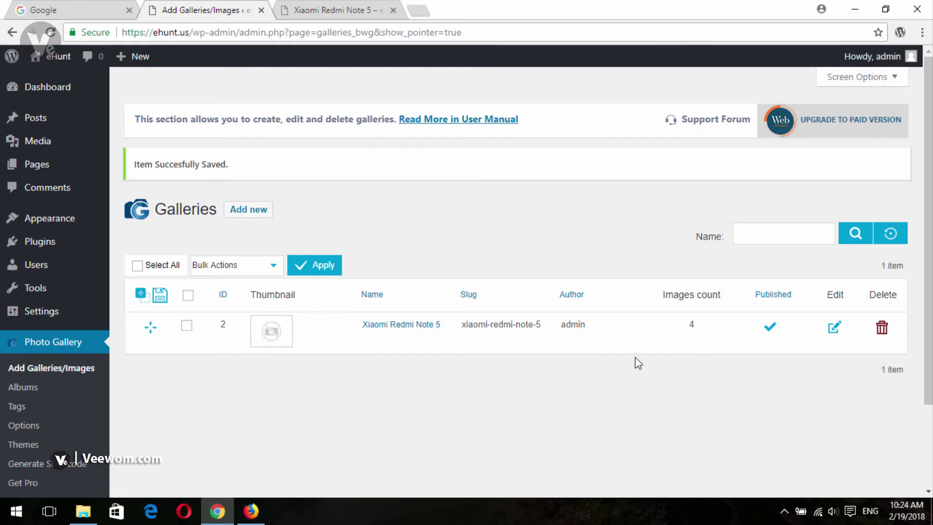
left_click(774, 328)
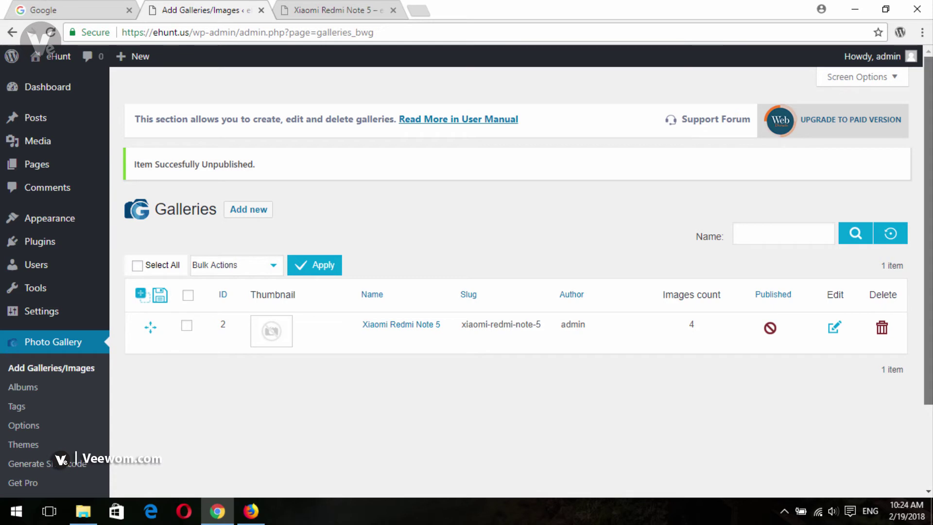
scroll(418, 353, "down", 1)
left_click(298, 8)
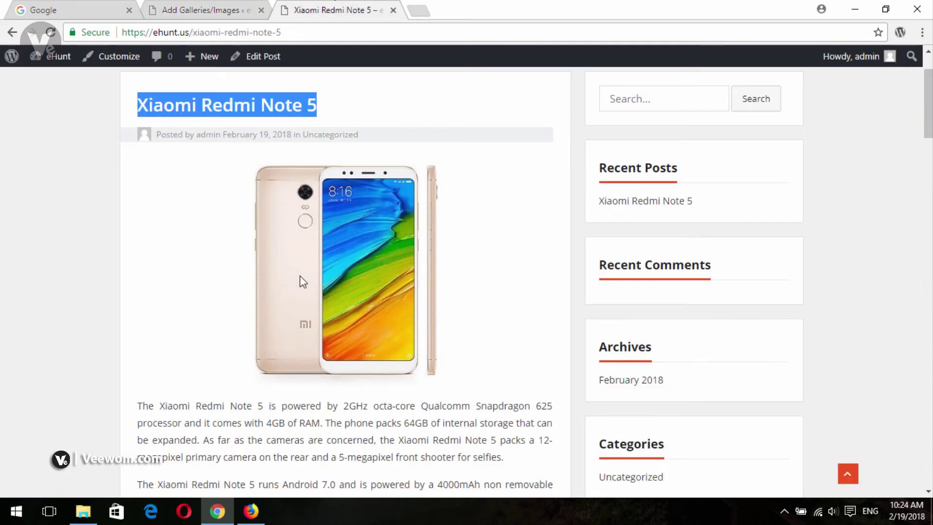
left_click(230, 5)
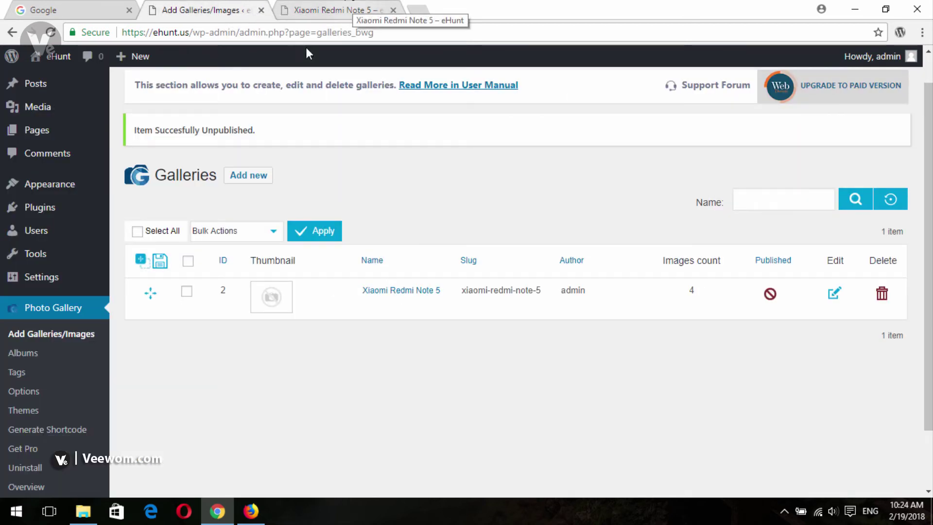
Step: Generate a Photo Gallery shortcode with the Thumbnails view for All Galleries and copy it
scroll(834, 236, "down", 2)
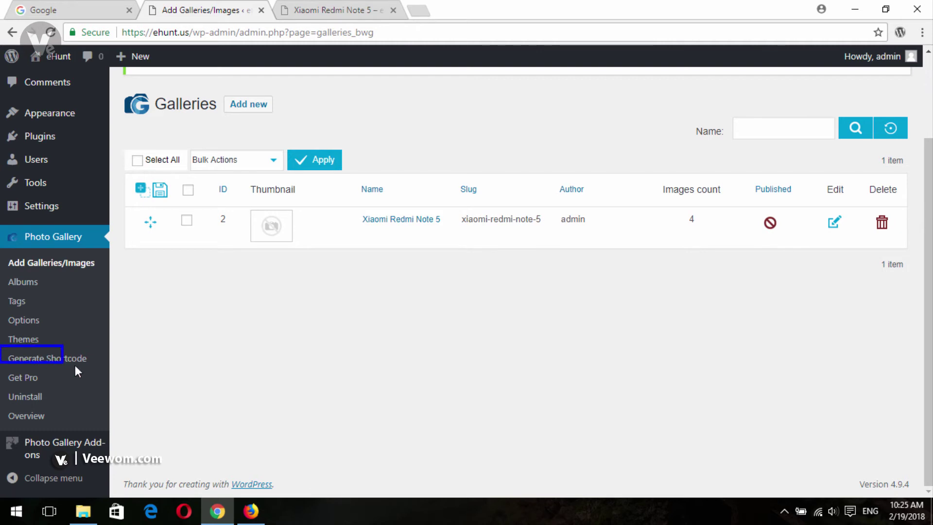
left_click(46, 361)
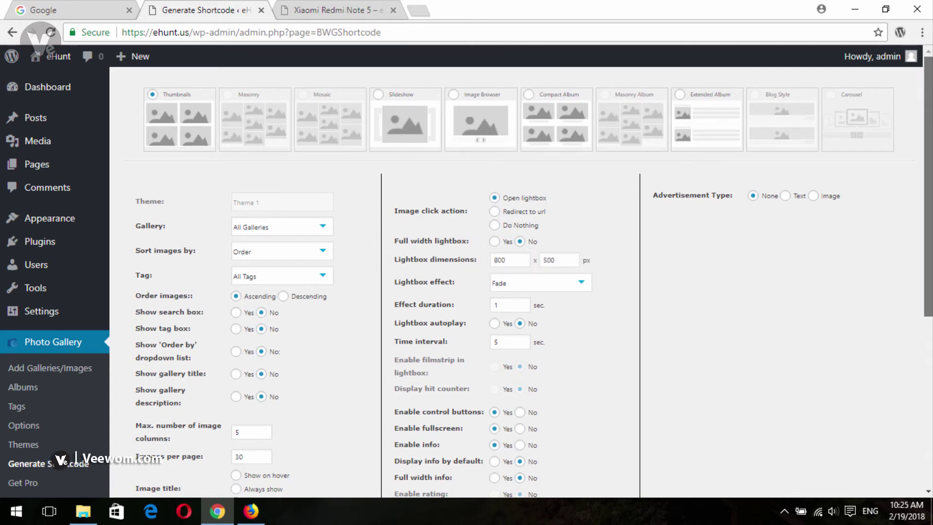
scroll(516, 282, "down", 6)
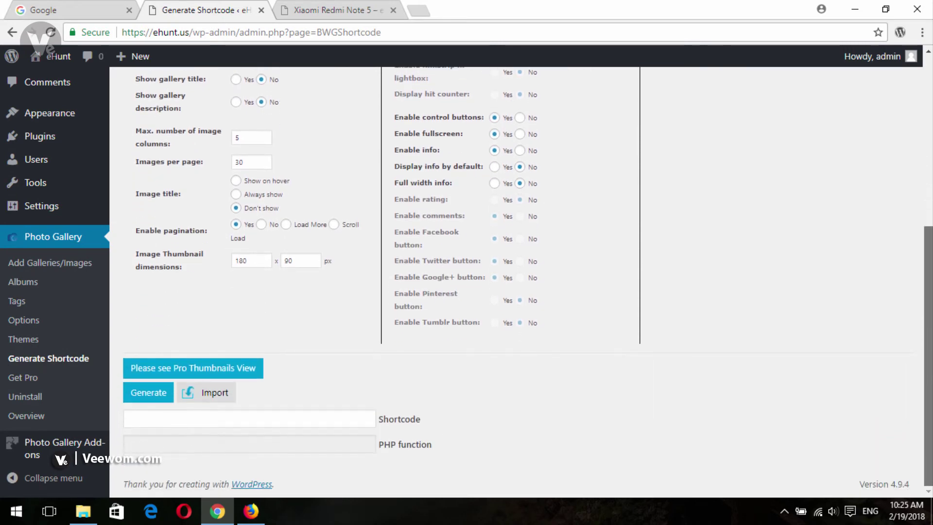
left_click(148, 393)
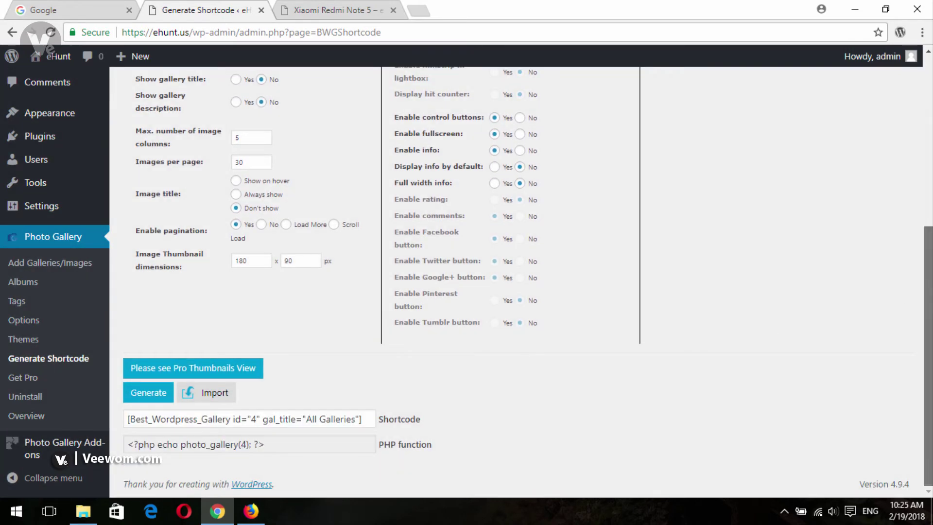
left_click(208, 422)
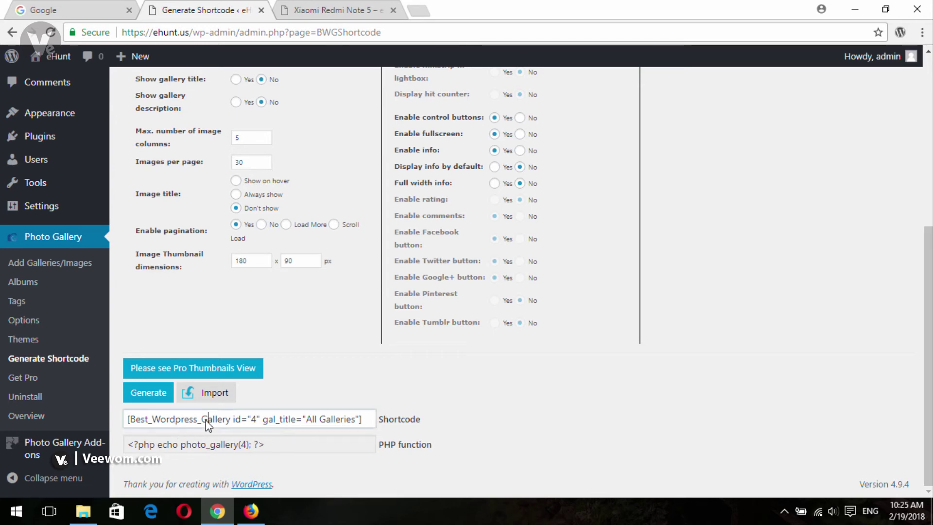
key("ctrl+a")
key("ctrl+c")
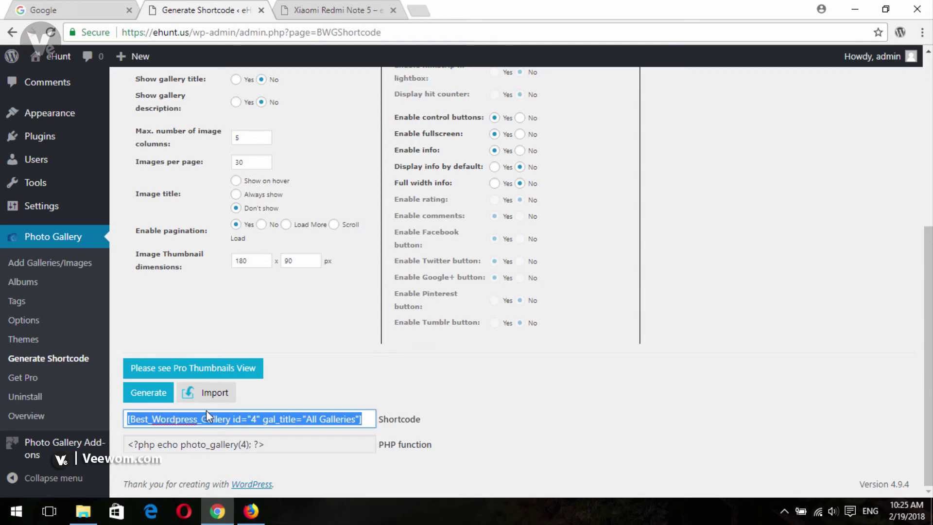
Step: Open the Xiaomi Redmi Note 5 post for editing in the text (HTML) view and check where the live post's content ends
scroll(869, 319, "up", 6)
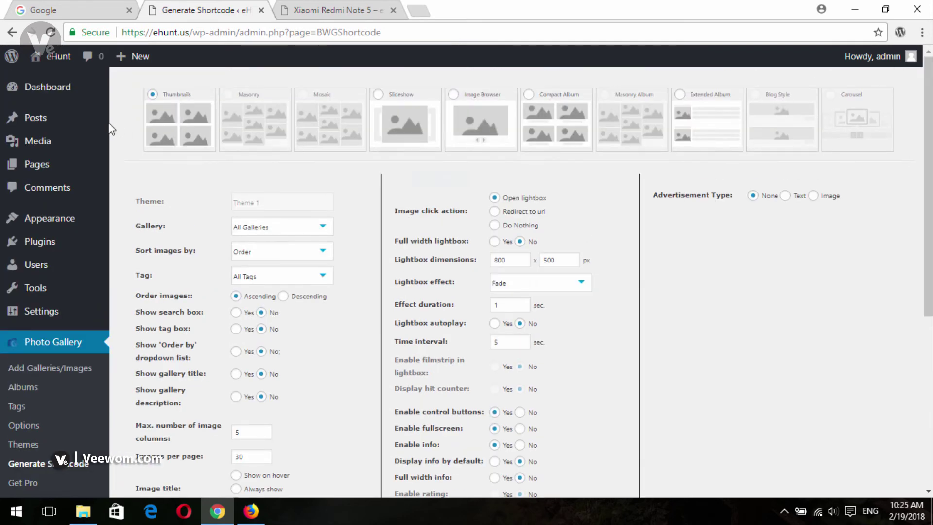
left_click(76, 119)
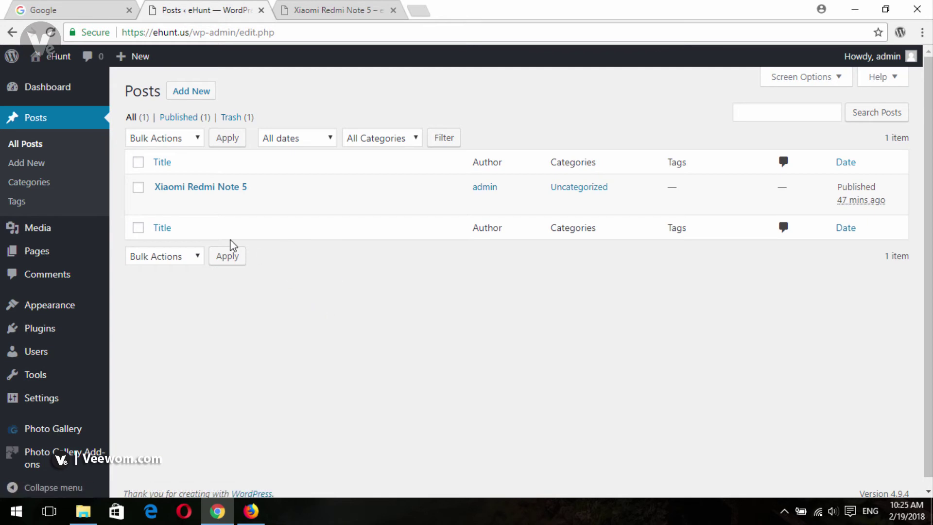
left_click(162, 203)
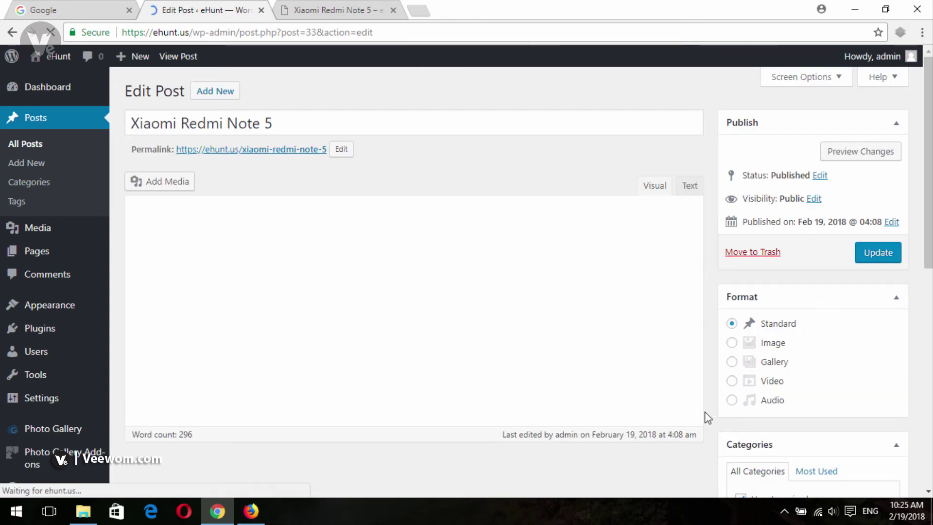
left_click(683, 159)
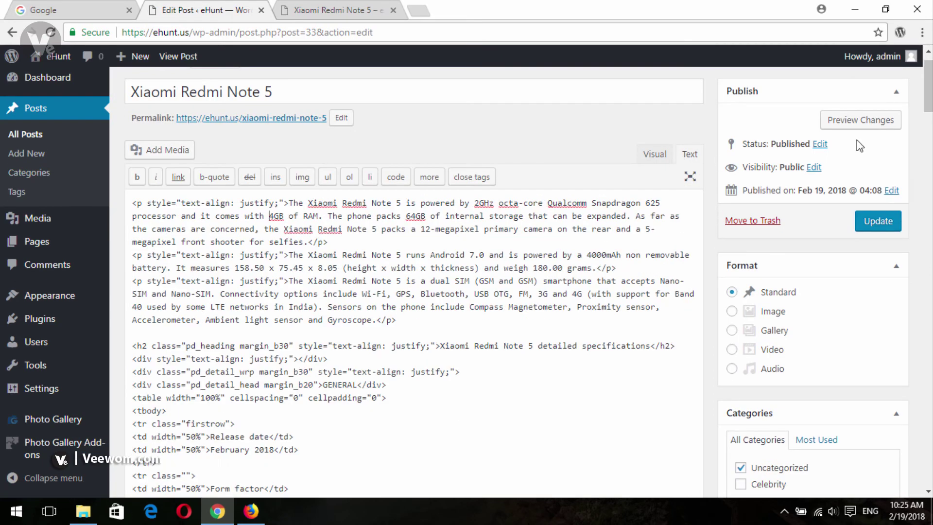
left_click(310, 5)
left_click(202, 7)
left_click(298, 7)
left_click_drag(928, 103, 929, 294)
scroll(877, 356, "down", 14)
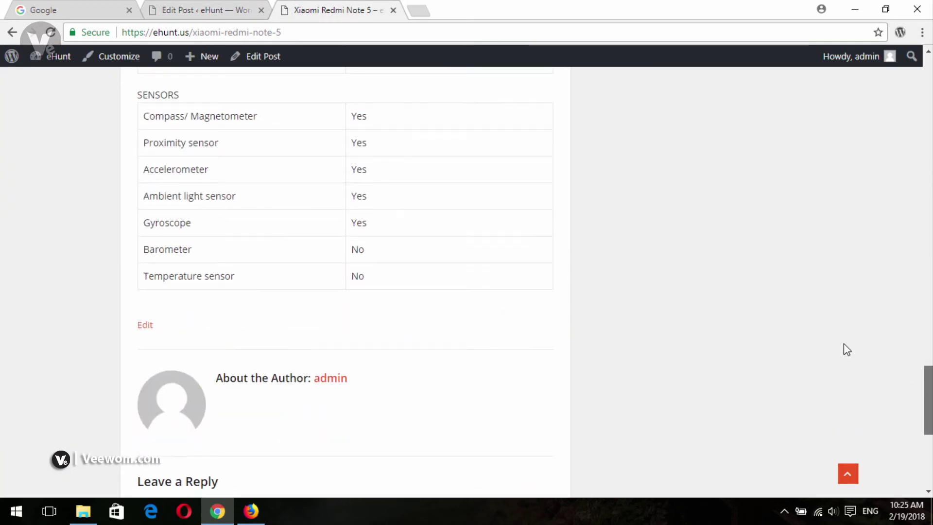
Step: Add the heading "<h2>Photo Gallery</h2>" at the end of the post's HTML and paste the copied gallery shortcode beneath it
left_click(191, 6)
scroll(823, 202, "down", 5)
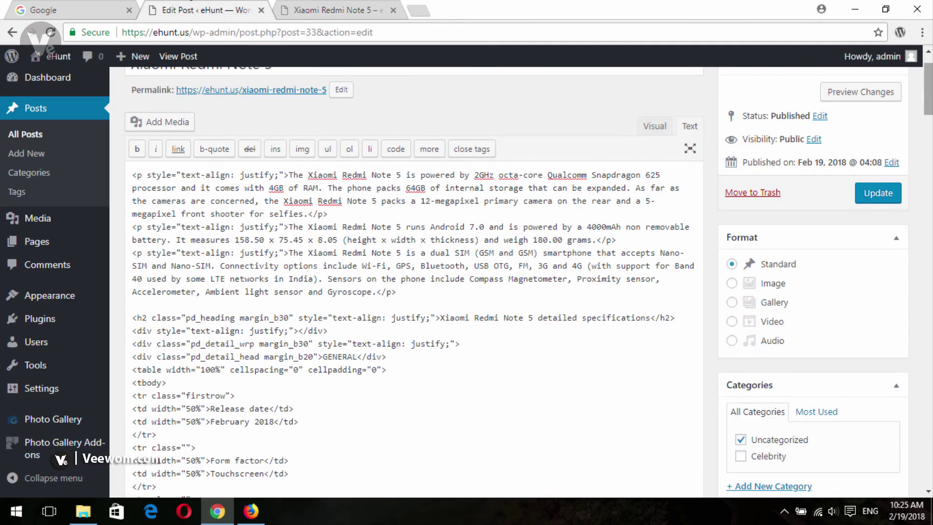
scroll(458, 418, "down", 15)
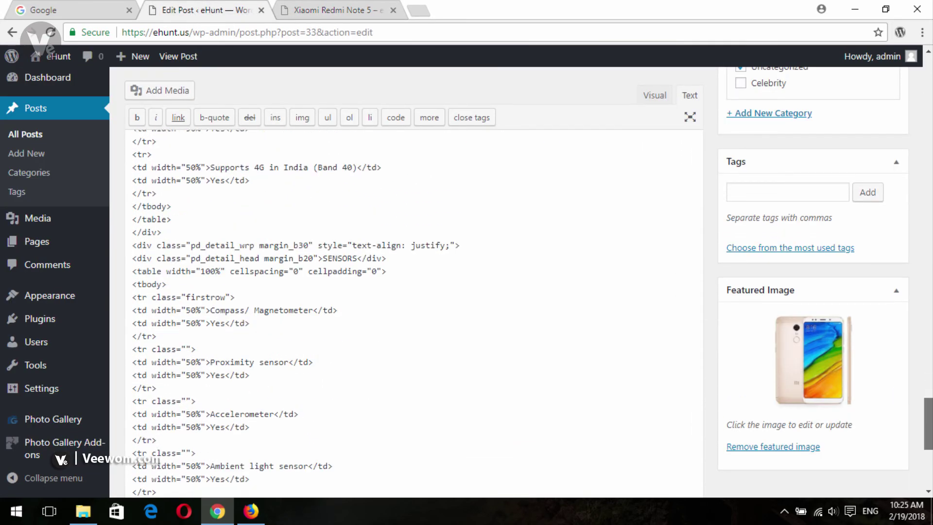
scroll(457, 416, "down", 5)
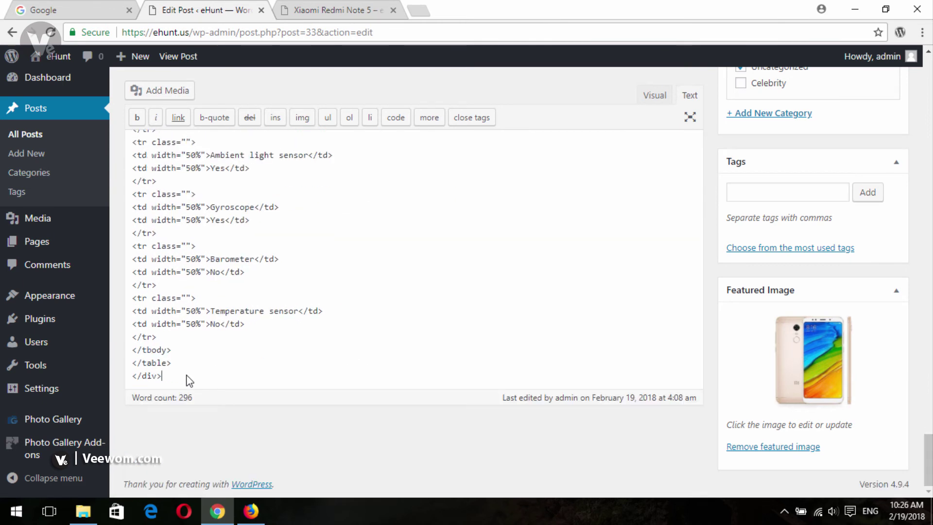
key("Return")
key("Return")
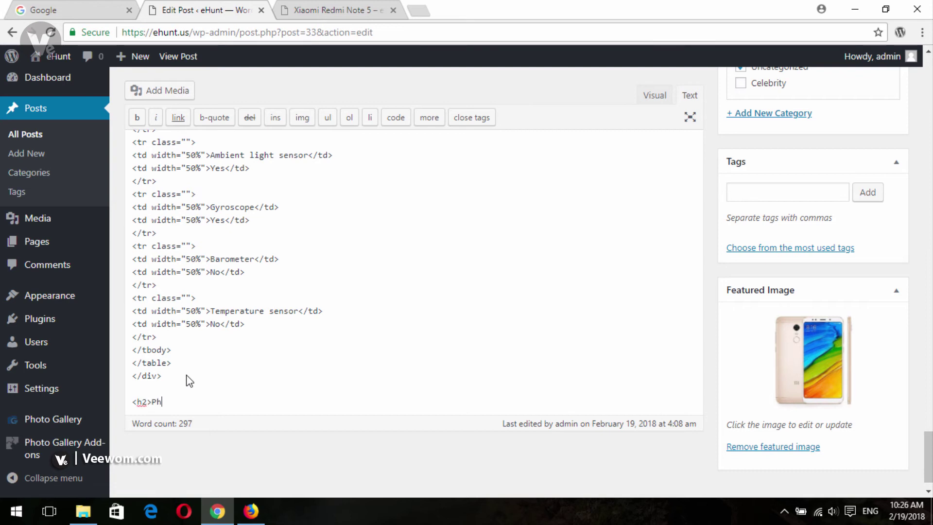
type("<h2>Photo Gall")
type("ery</h2>")
key("Return")
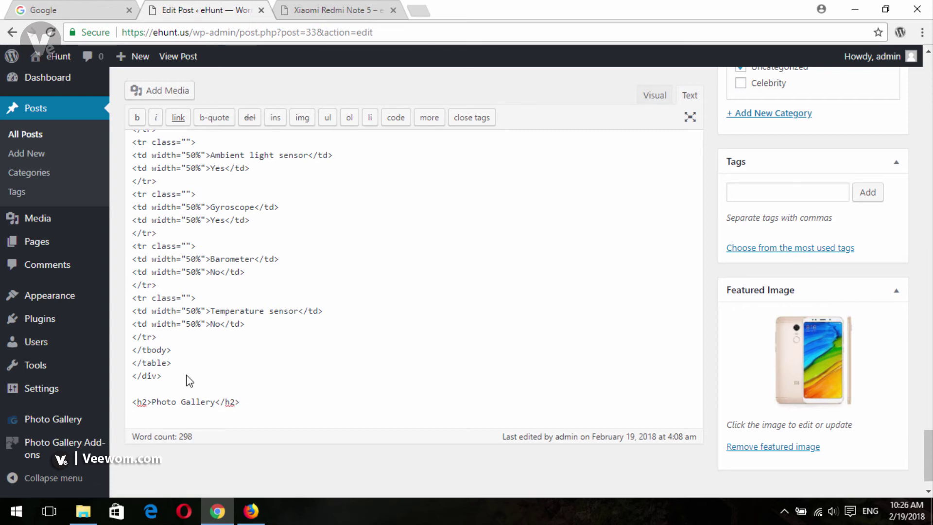
key("ctrl+v")
scroll(218, 374, "down", 1)
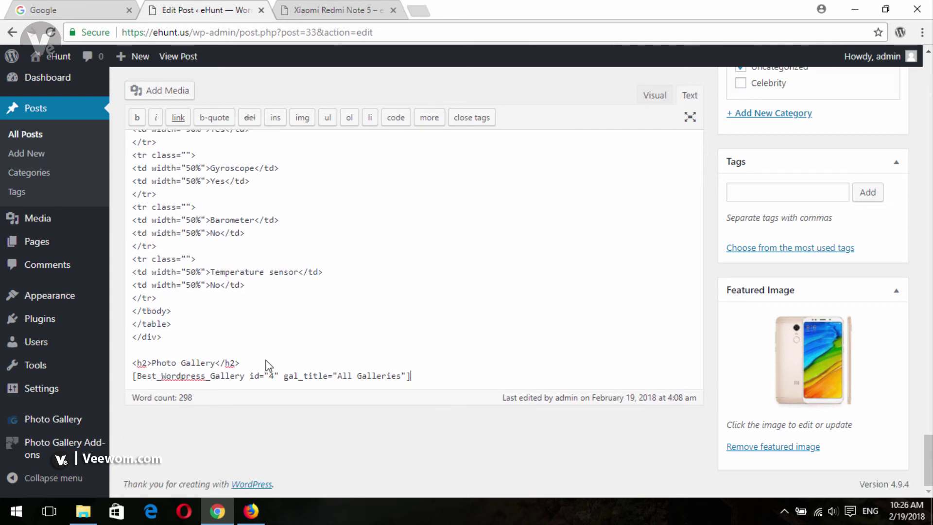
Step: Insert a blank line between the Photo Gallery heading and the shortcode, set the shortcode's id to 2, and update the post
left_click(269, 366)
key("Return")
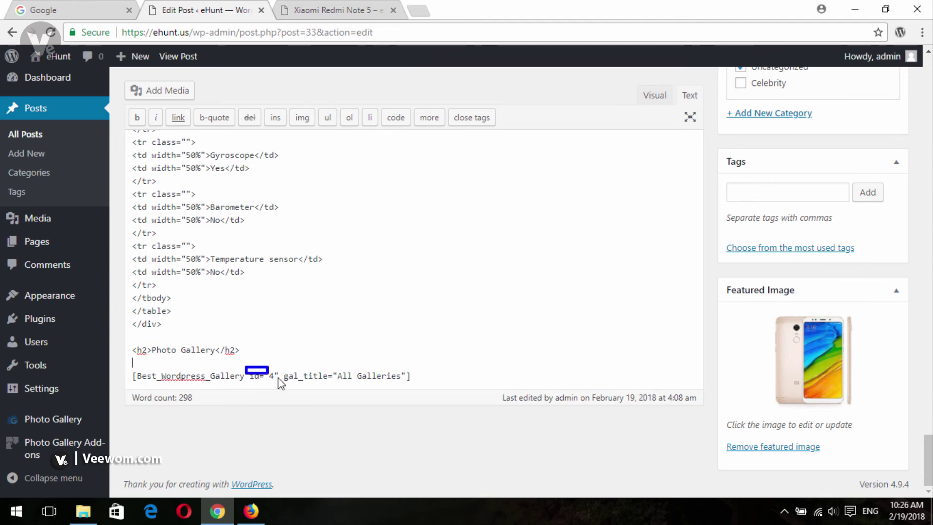
double_click(271, 376)
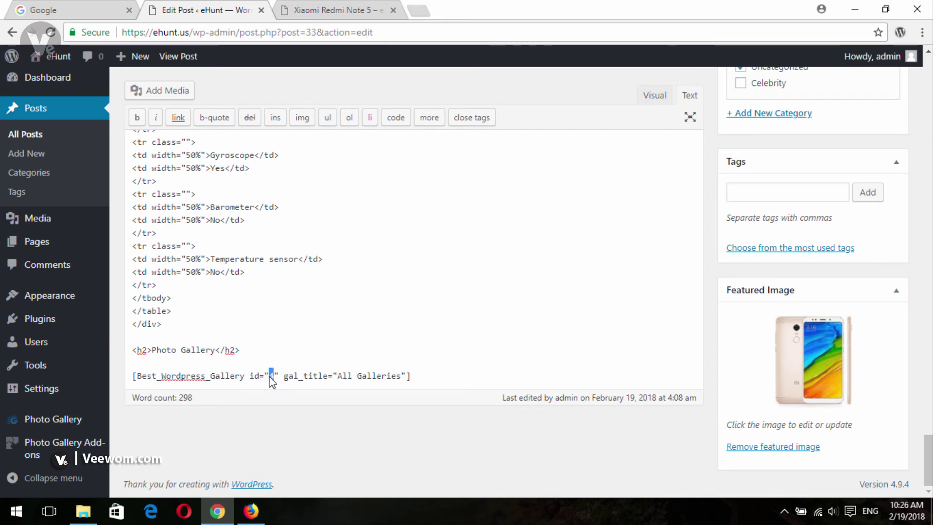
type("2")
left_click_drag(928, 461, 928, 350)
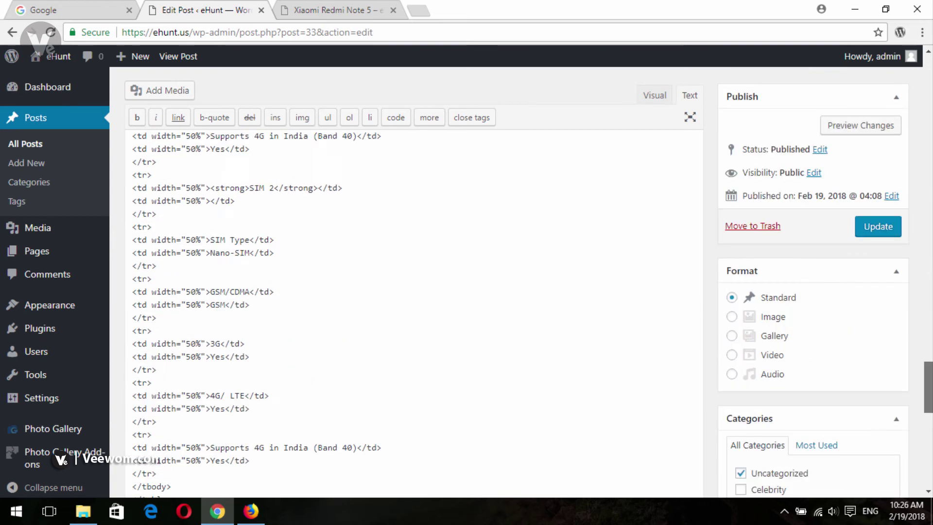
left_click(884, 232)
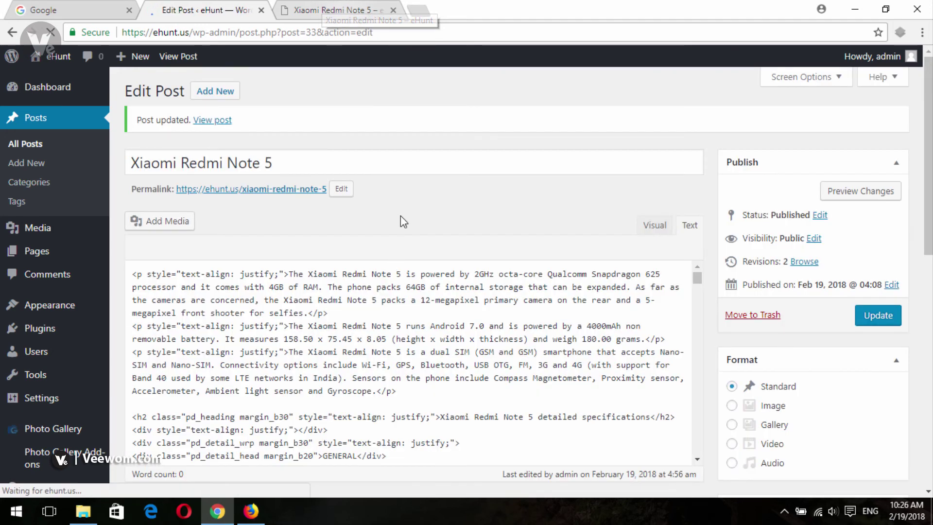
Step: Reload the live Xiaomi Redmi Note 5 post and browse through the images of the embedded gallery
left_click(301, 10)
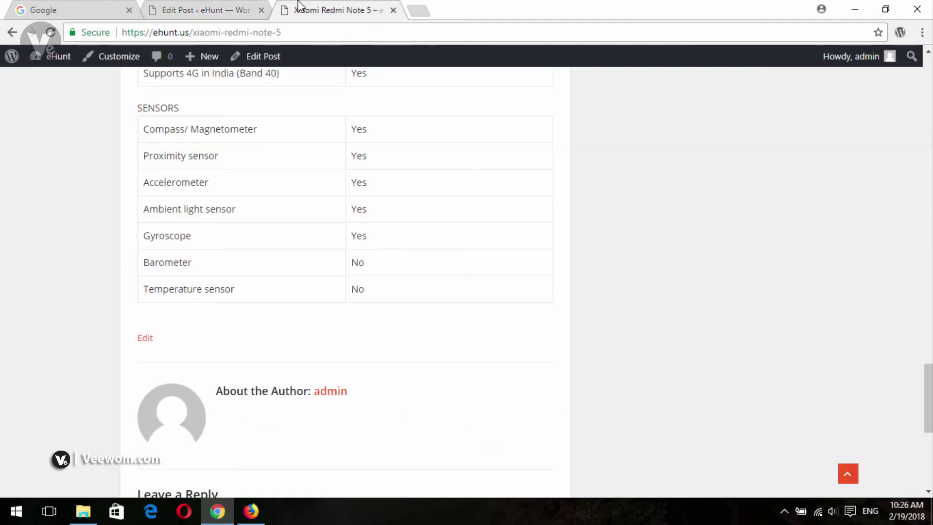
left_click(50, 33)
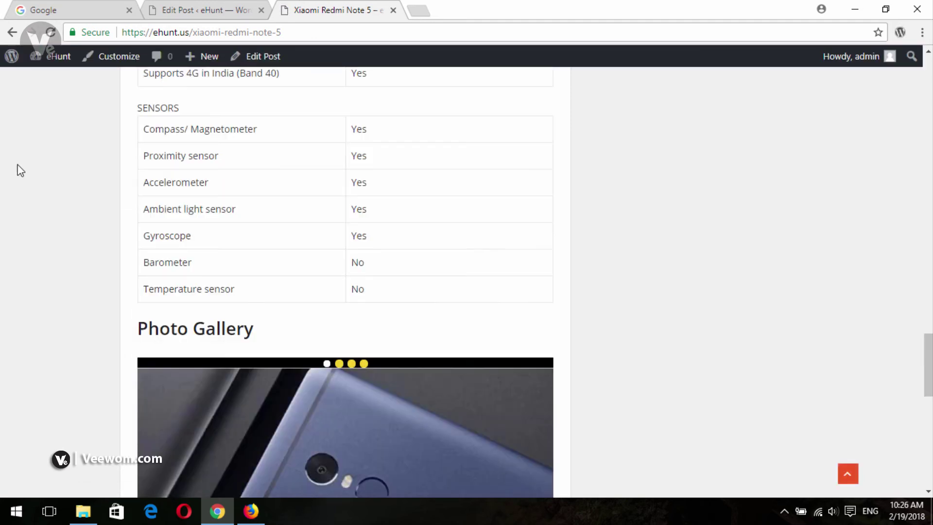
scroll(769, 316, "down", 2)
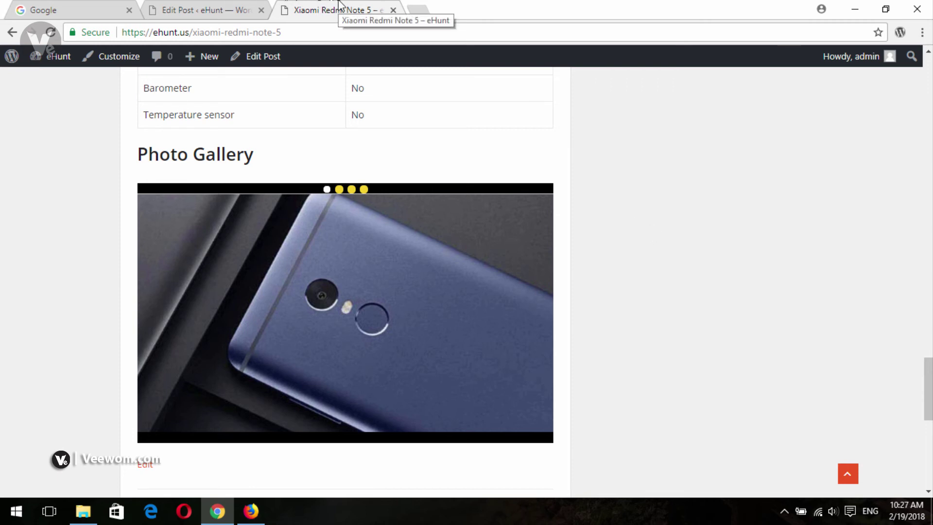
left_click(340, 189)
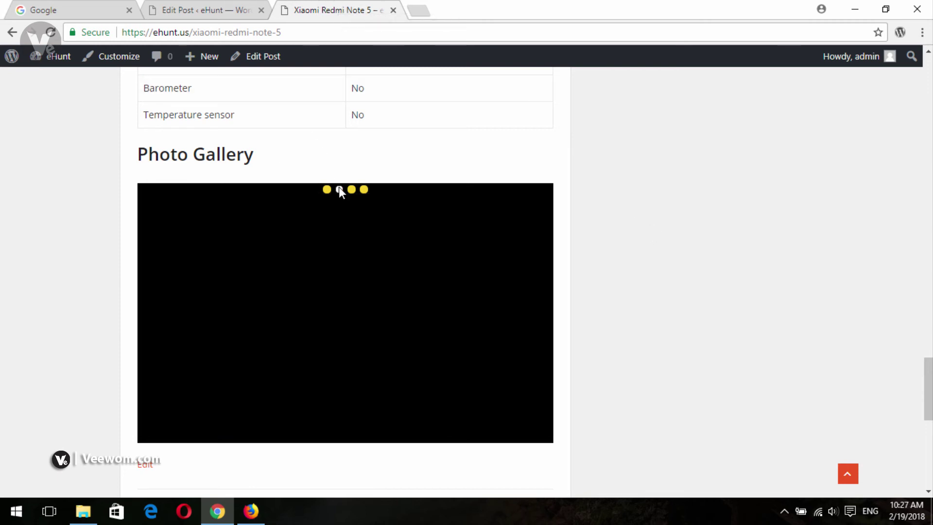
left_click(352, 189)
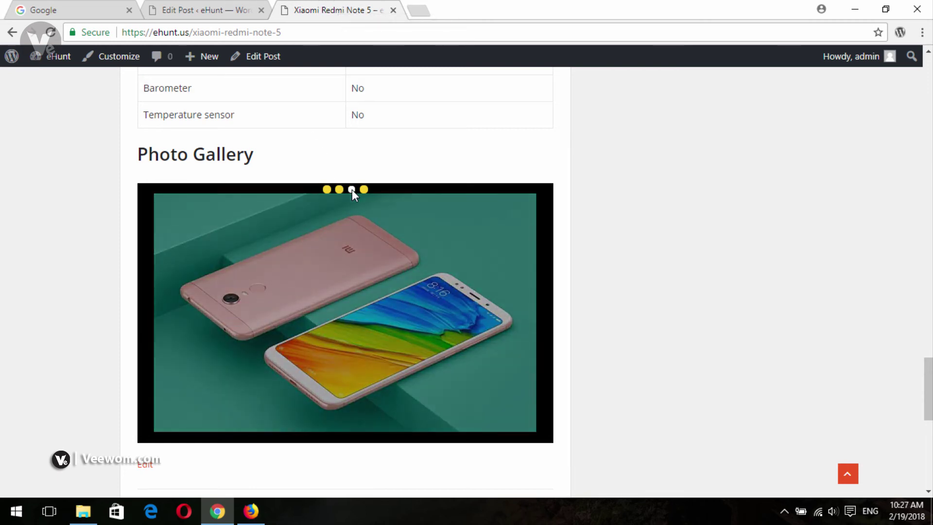
left_click(364, 189)
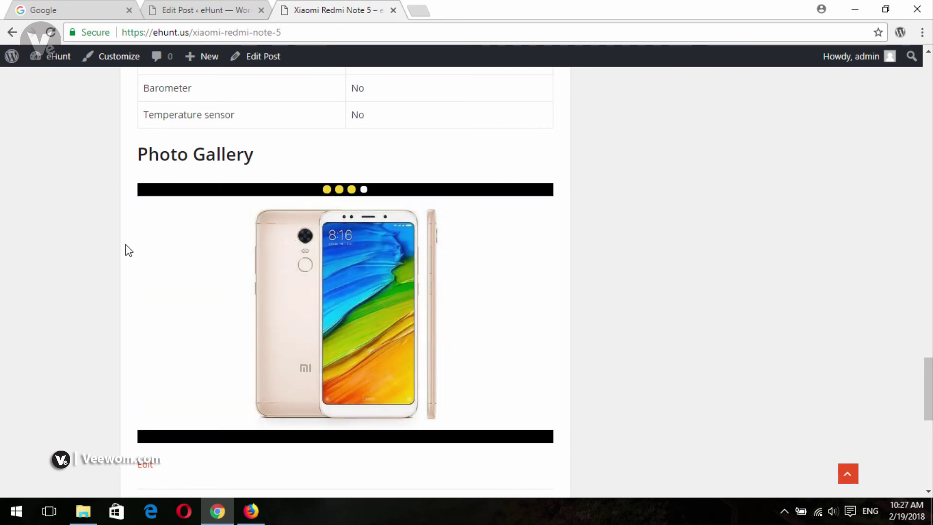
mouse_move(340, 311)
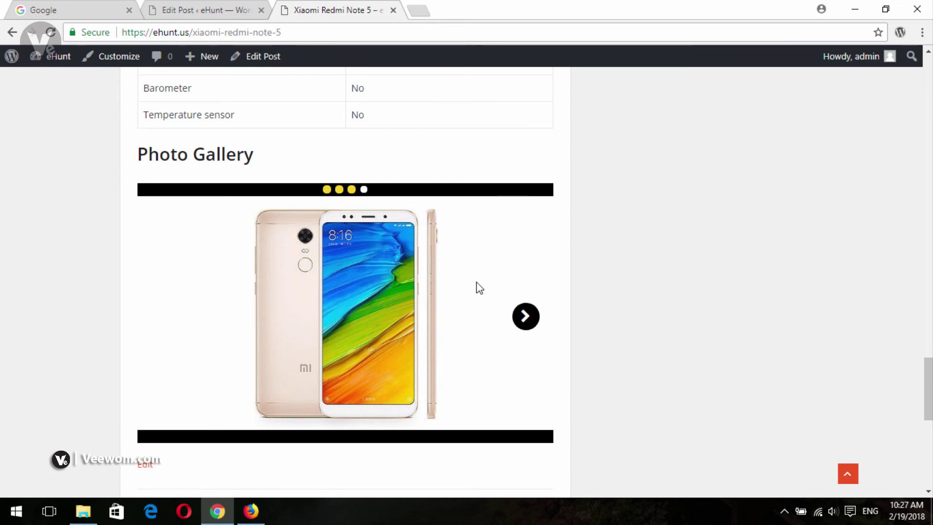
left_click(524, 319)
left_click(524, 318)
scroll(404, 272, "down", 2)
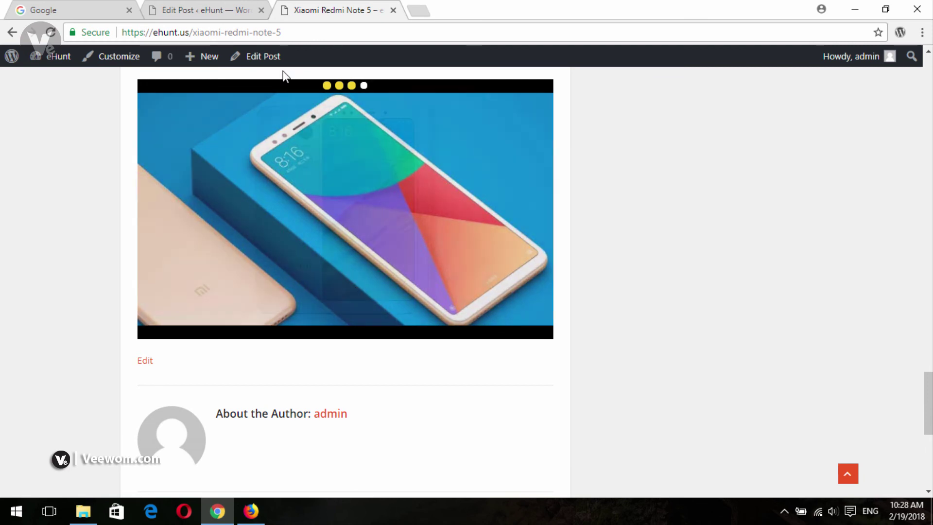
Step: Return to the WordPress admin, open the Photo Gallery shortcode generator and choose the Slideshow view
left_click(223, 8)
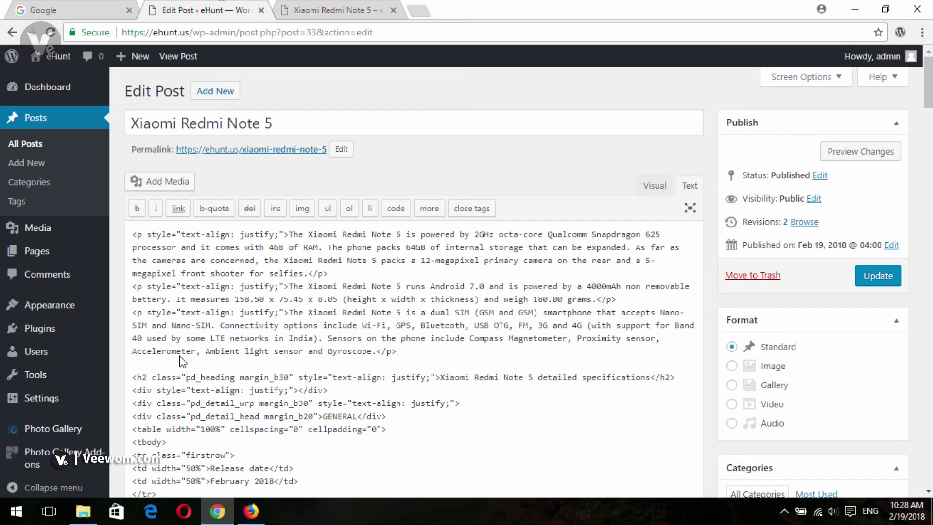
mouse_move(65, 433)
scroll(69, 432, "down", 1)
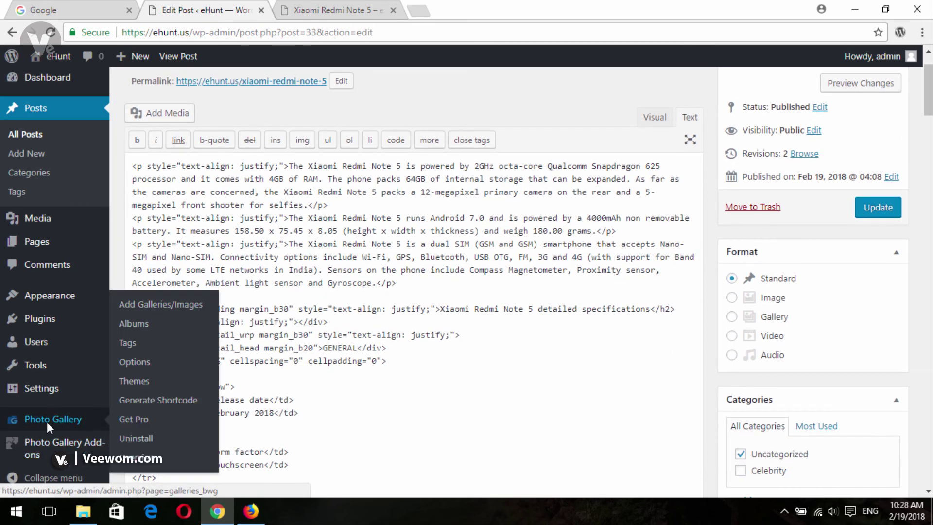
left_click(156, 401)
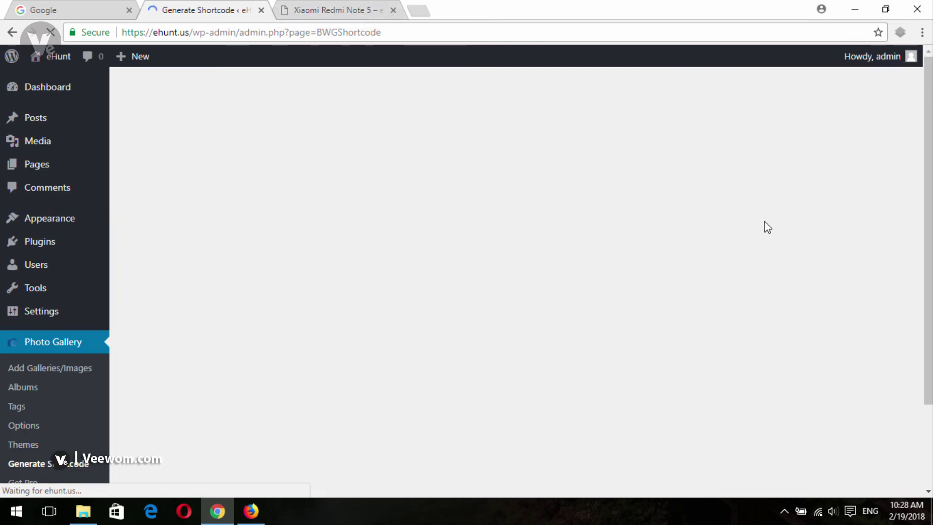
scroll(827, 204, "down", 1)
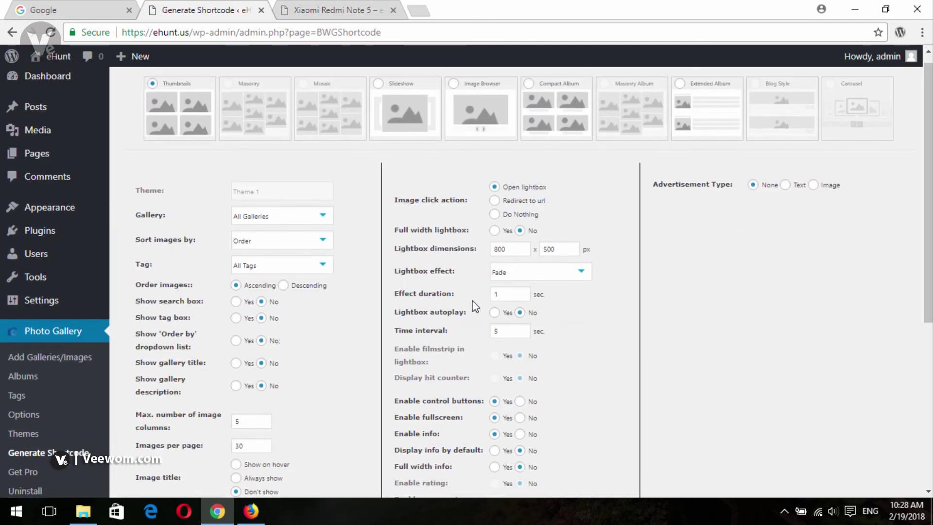
scroll(475, 306, "up", 1)
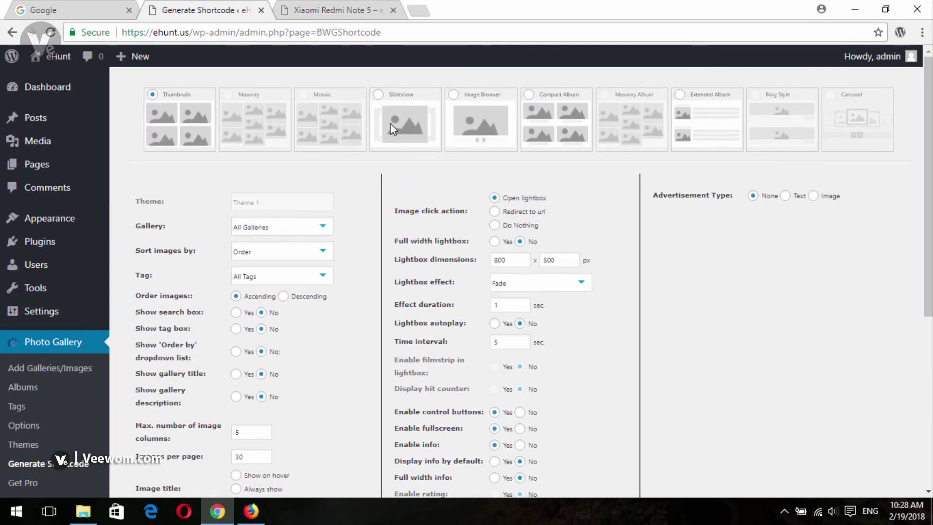
left_click(378, 95)
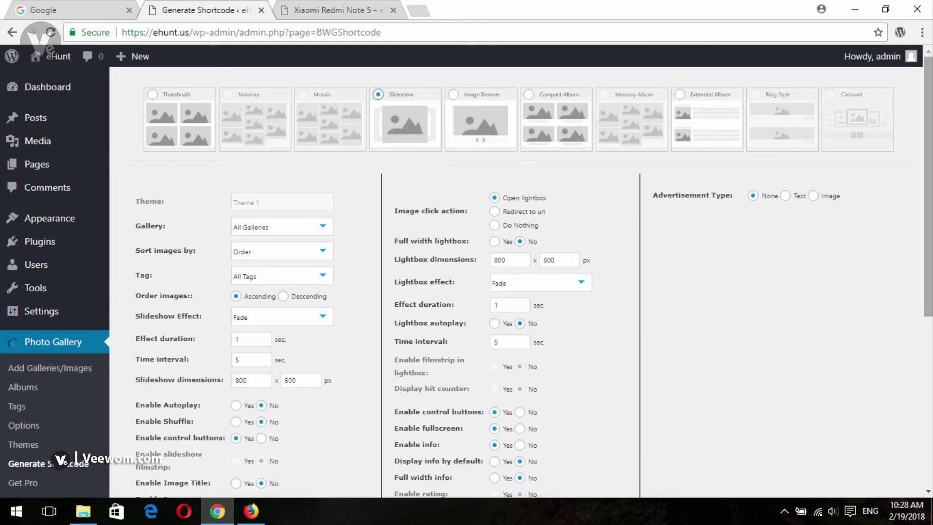
Step: Generate the Slideshow shortcode for All Galleries and copy it
scroll(204, 413, "down", 6)
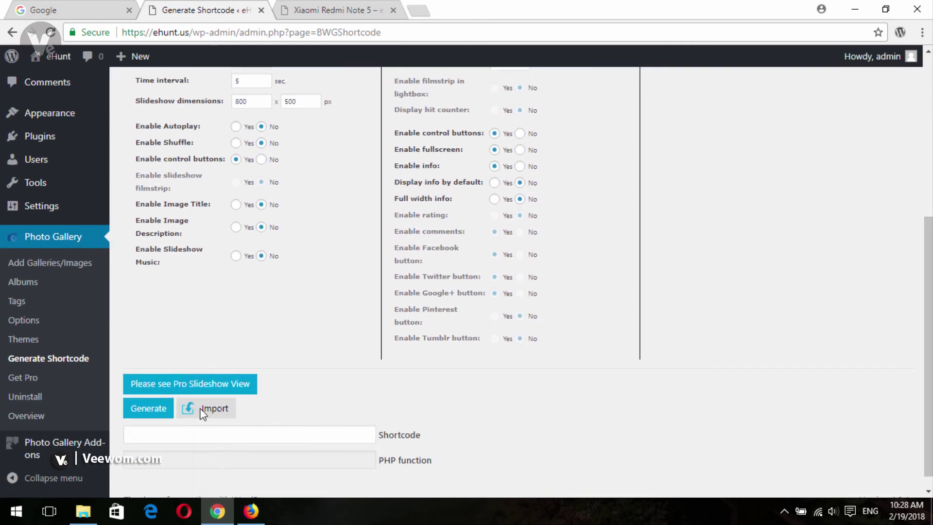
left_click(157, 407)
scroll(671, 372, "down", 1)
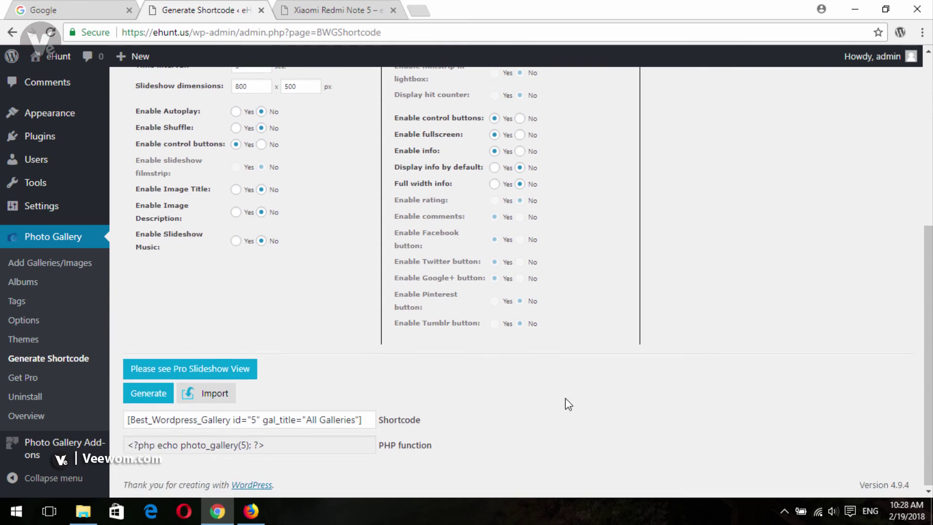
left_click(310, 420)
key("ctrl+a")
key("ctrl+c")
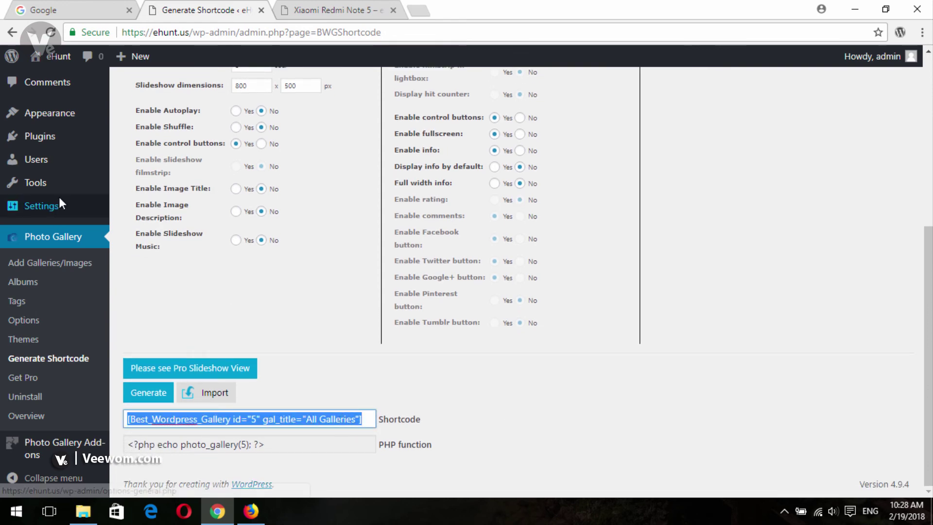
Step: Open the Xiaomi Redmi Note 5 post for editing from the list of posts
scroll(60, 197, "up", 3)
left_click(46, 124)
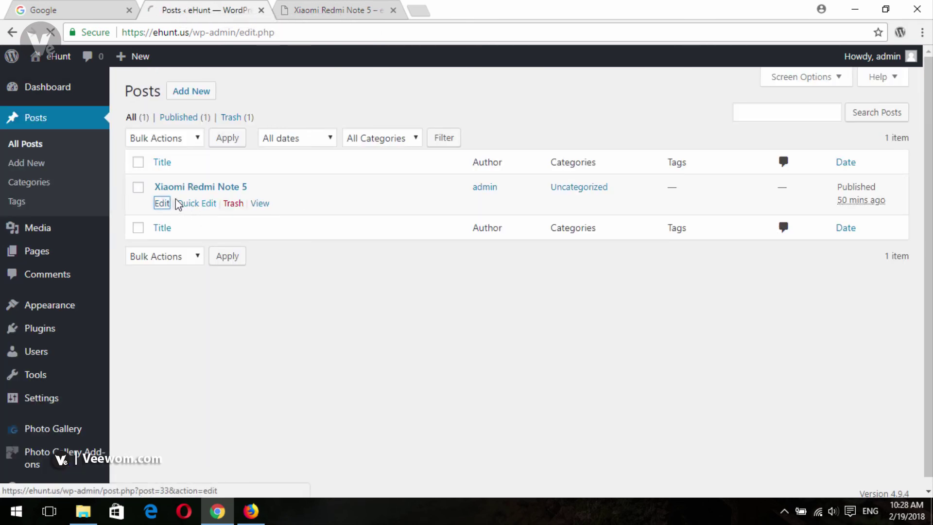
left_click(162, 203)
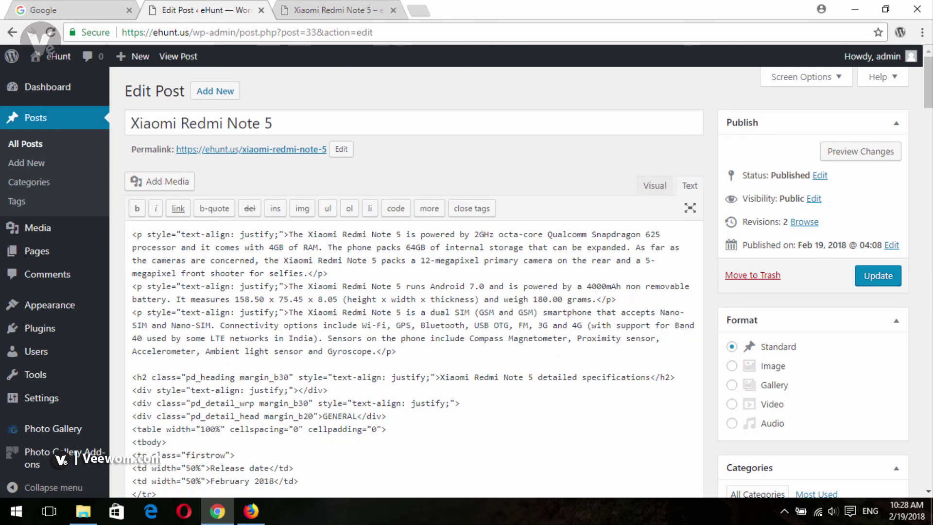
Step: Replace the shortcode beneath the Photo Gallery heading with the copied Slideshow shortcode and update the post
scroll(506, 360, "down", 8)
scroll(253, 360, "down", 15)
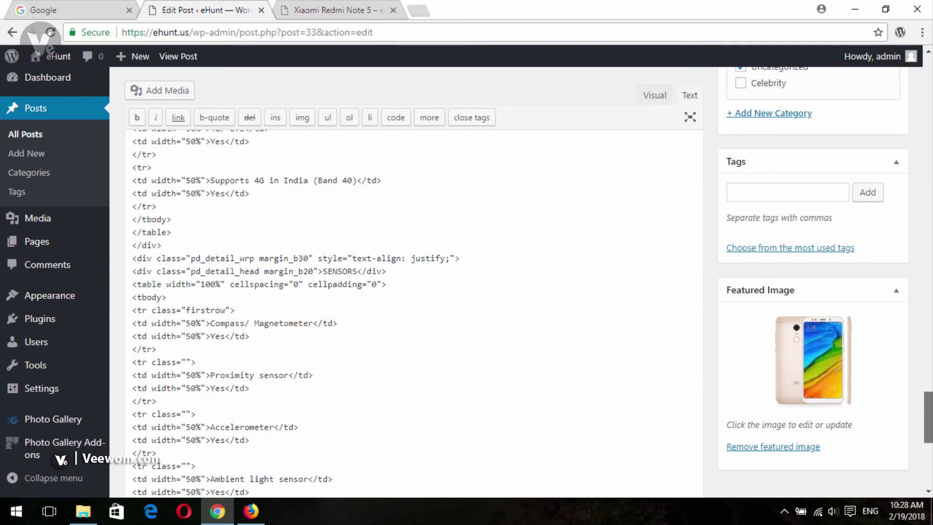
left_click(252, 360)
left_click_drag(427, 391, 133, 389)
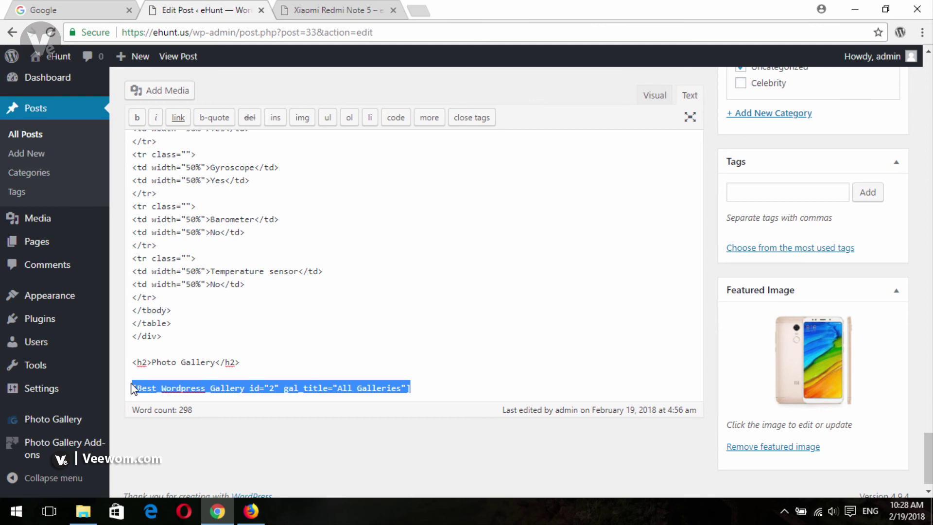
key("ctrl+v")
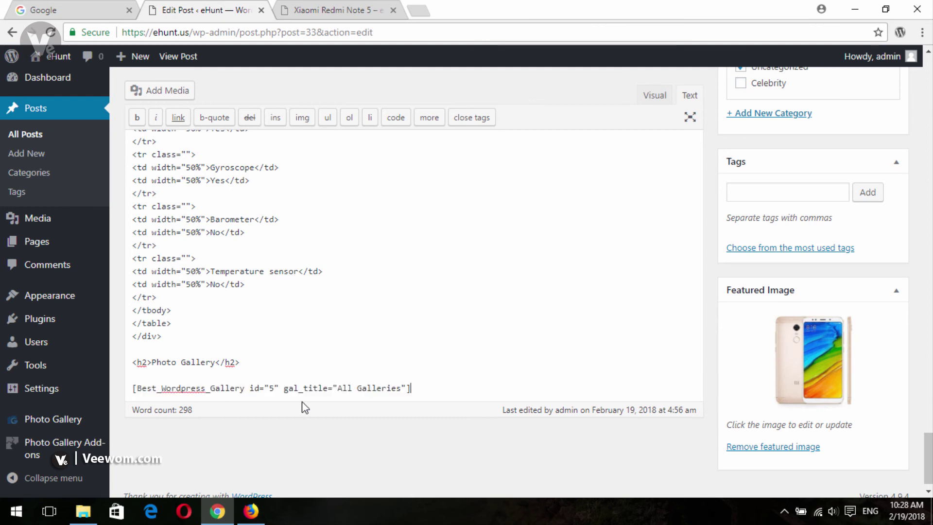
double_click(272, 389)
scroll(927, 457, "up", 1)
scroll(413, 291, "up", 8)
left_click(878, 250)
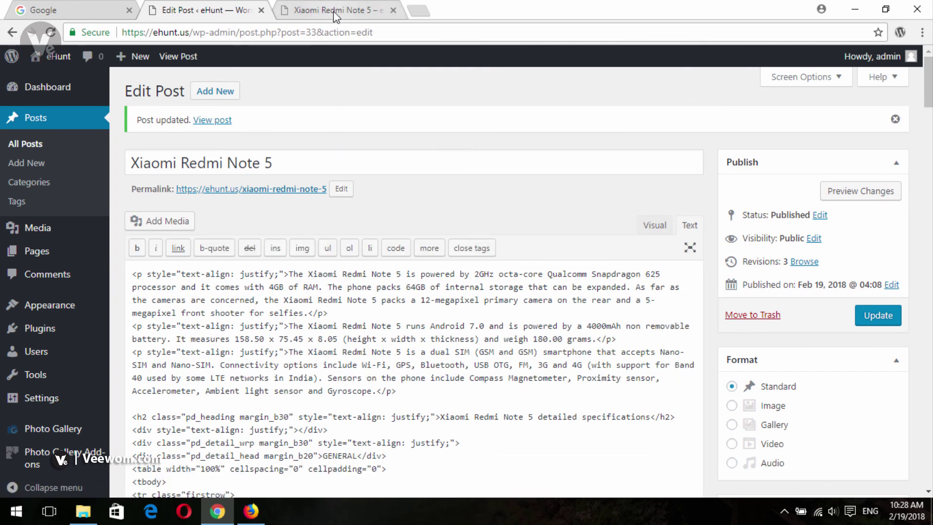
Step: Reload the live Xiaomi Redmi Note 5 post and view its Photo Gallery section
left_click(325, 13)
left_click(51, 32)
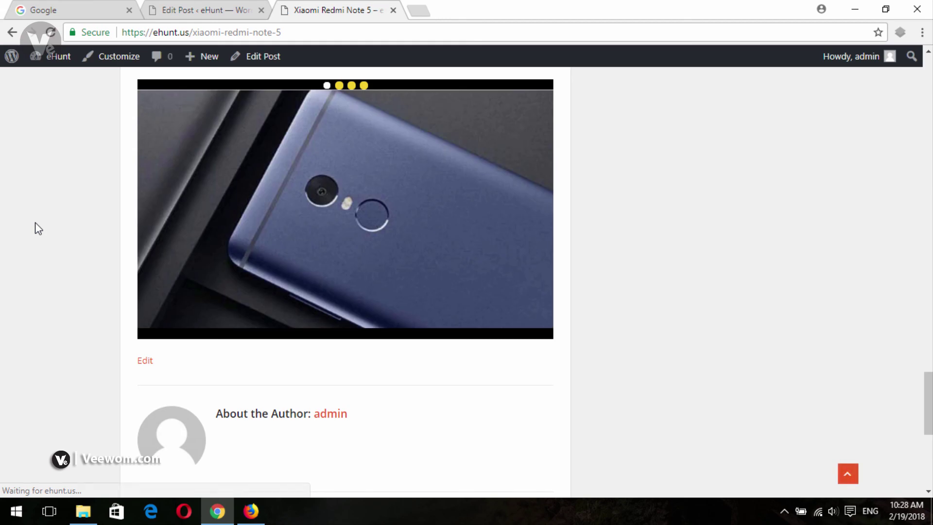
scroll(925, 426, "up", 3)
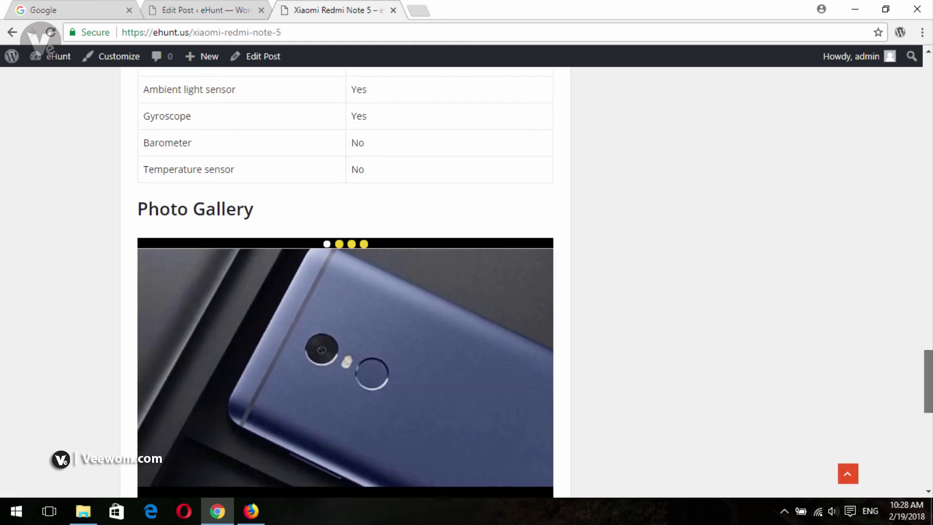
Step: Open the gallery image in the lightbox, page through the photos, enlarge the lightbox to fill the page, and close it
left_click(435, 311)
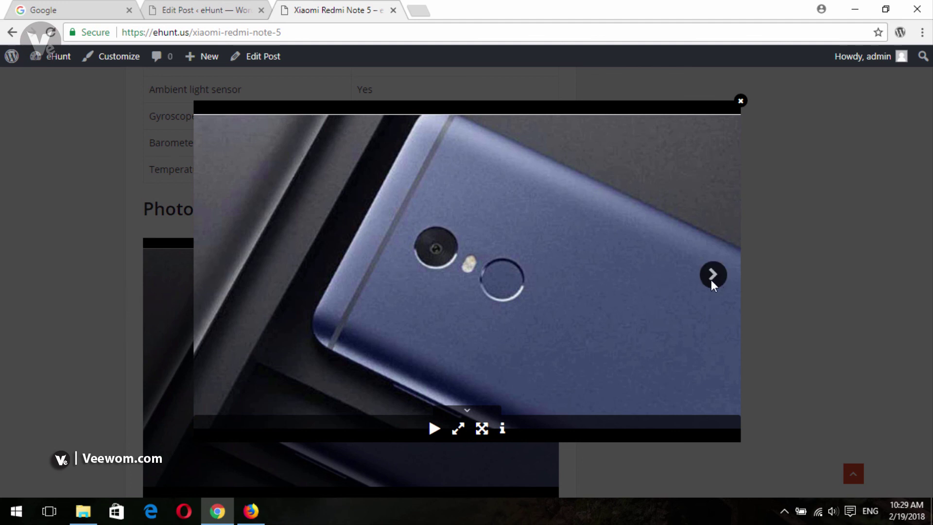
left_click(712, 276)
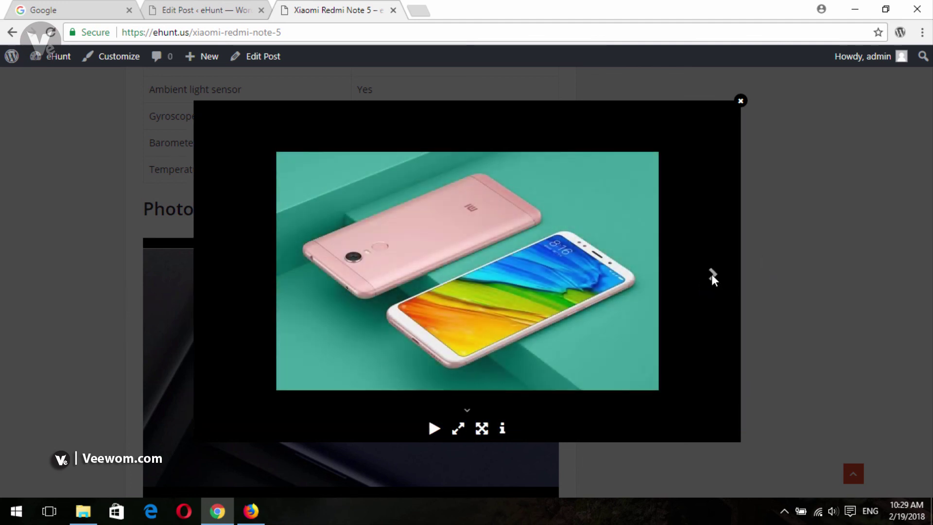
left_click(711, 275)
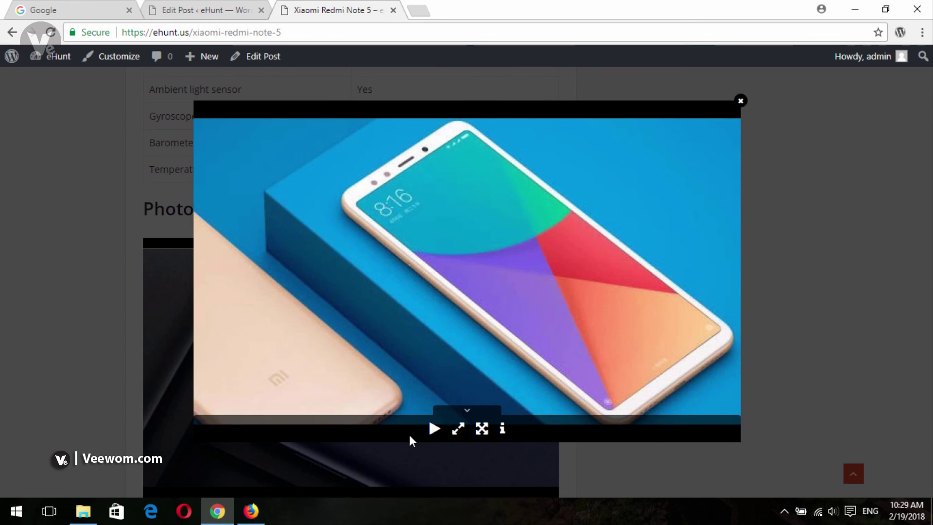
left_click(433, 435)
left_click(459, 429)
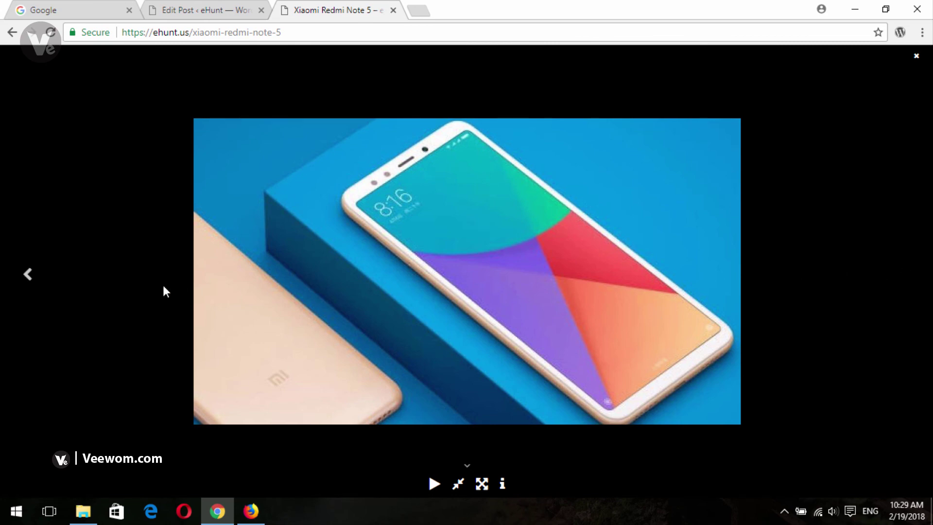
key("Right")
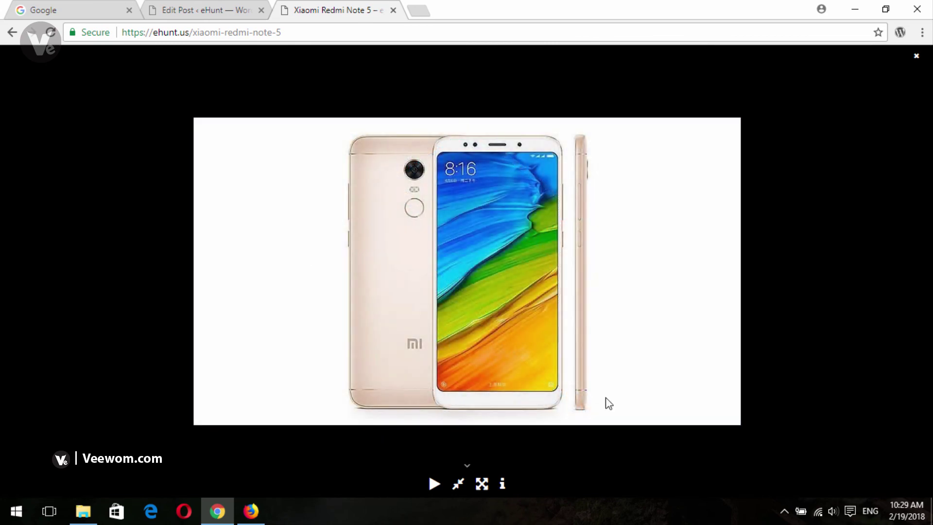
key("Escape")
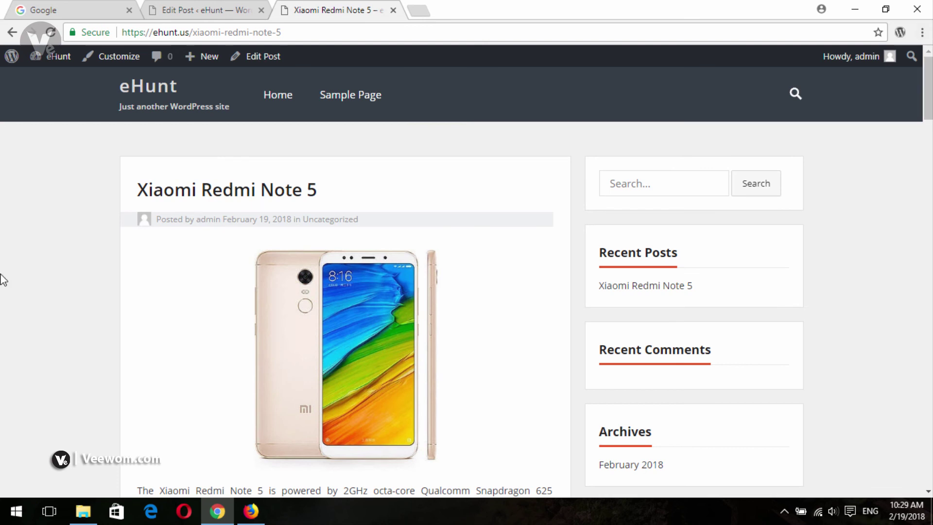